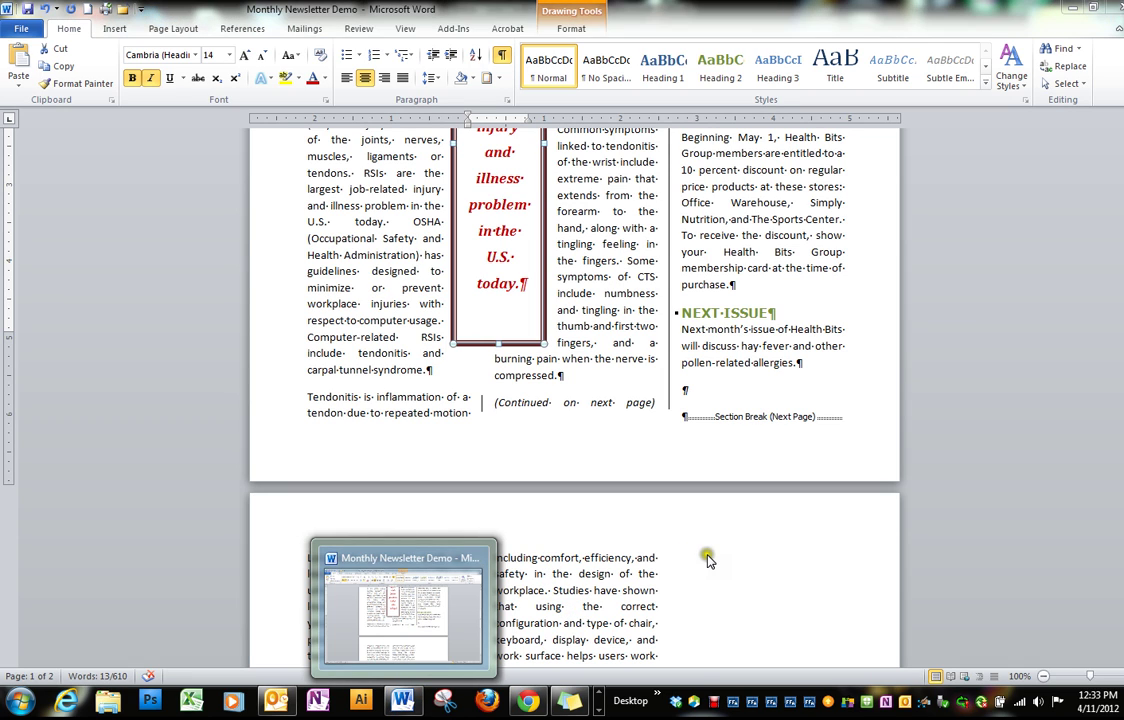
Step: Insert a continuous section break at the start of page 2, before the "Long-term computer work" text
{"action": "left_click", "coordinate": [311, 557]}
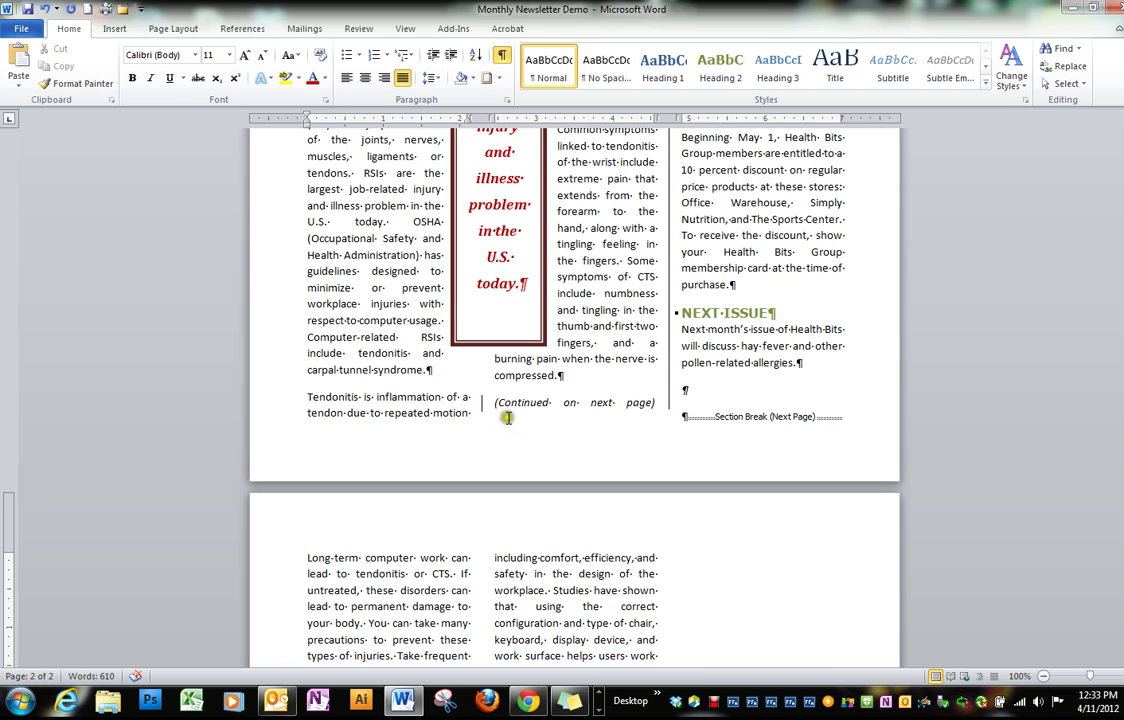
{"action": "left_click", "coordinate": [174, 29]}
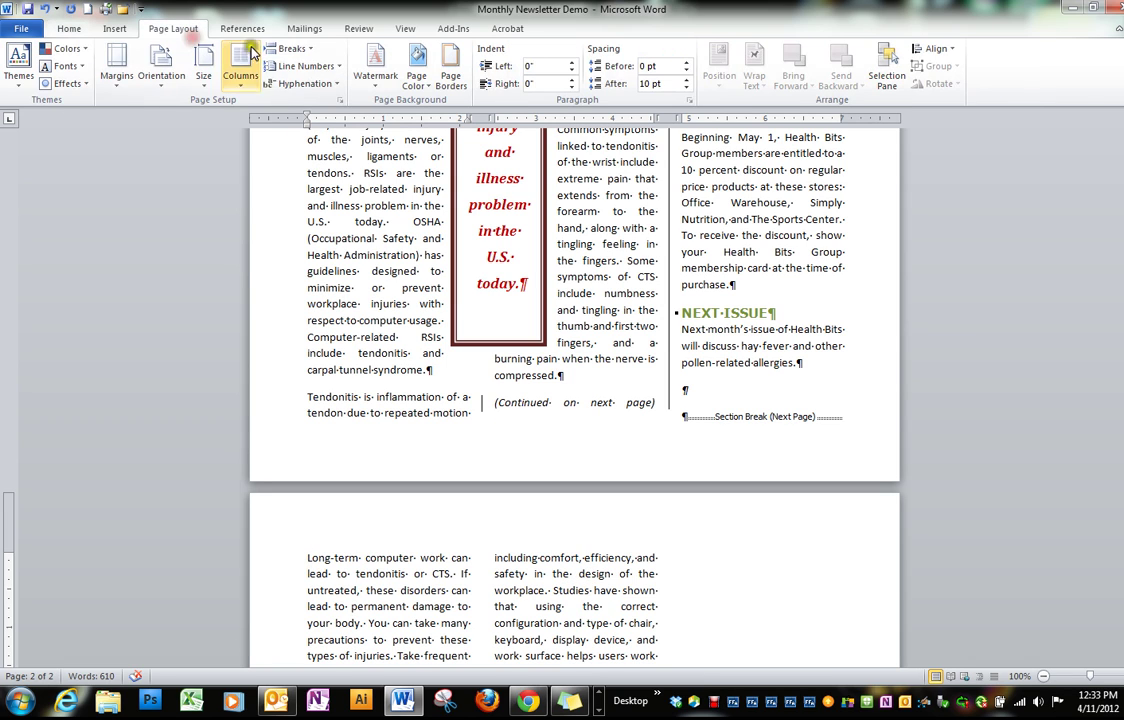
{"action": "left_click", "coordinate": [309, 53]}
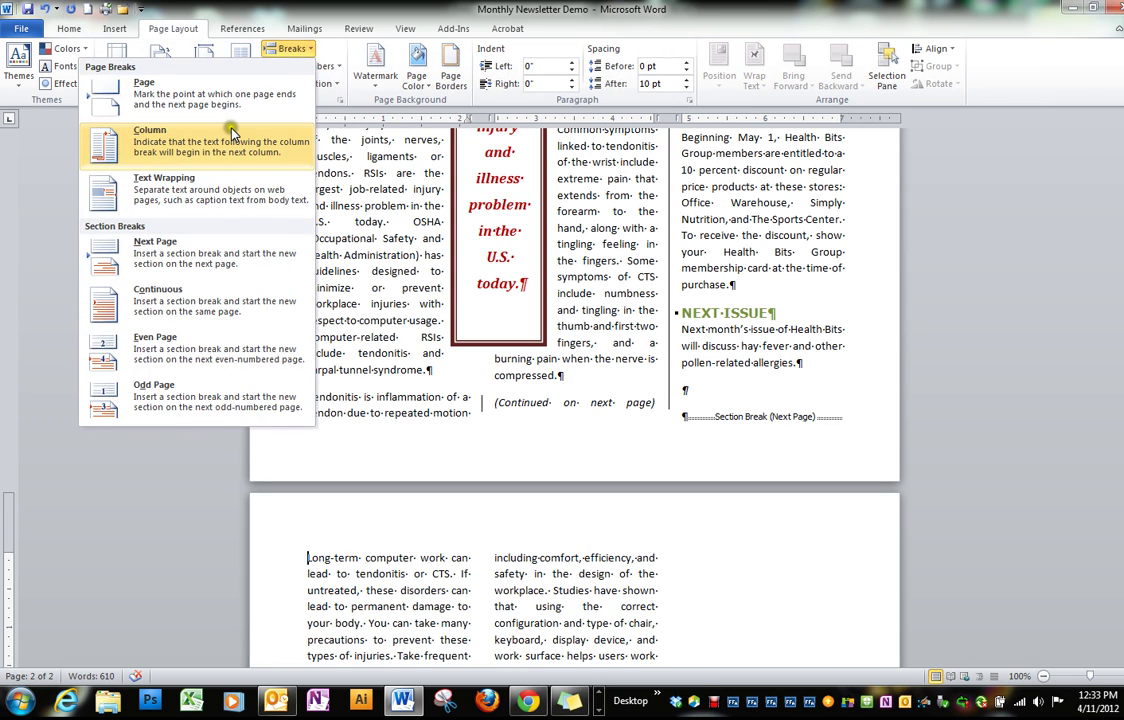
{"action": "left_click", "coordinate": [204, 298]}
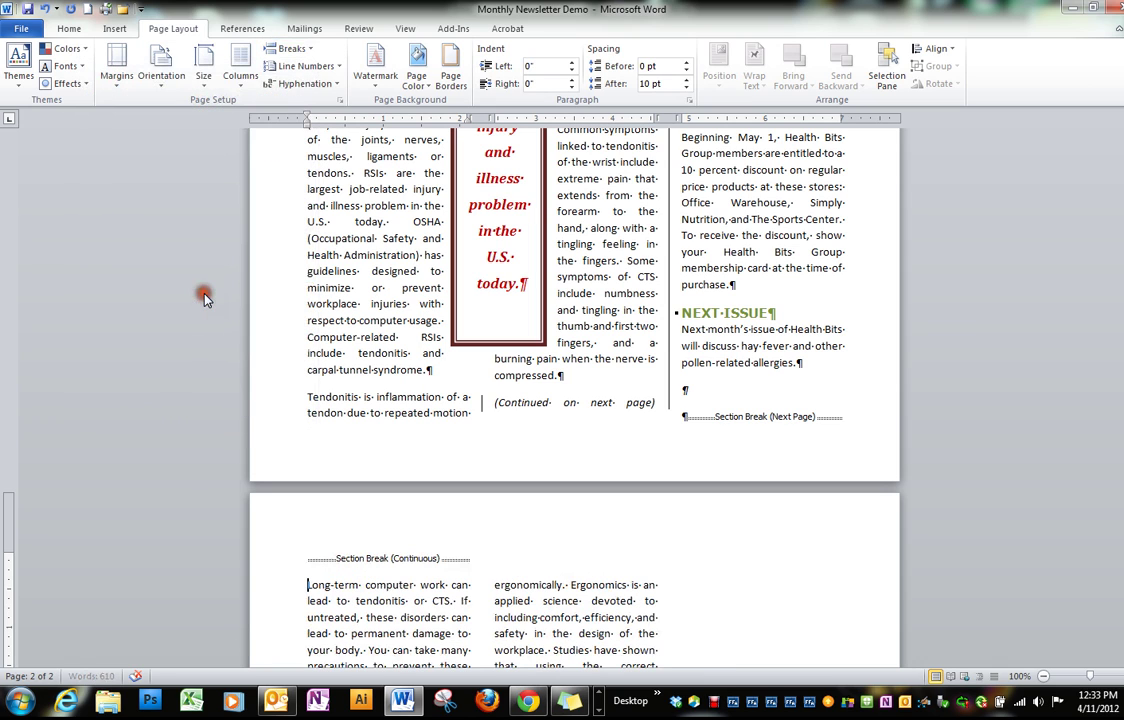
Step: Add an empty paragraph before the continuous section break at the start of page 2
{"action": "left_click", "coordinate": [307, 556]}
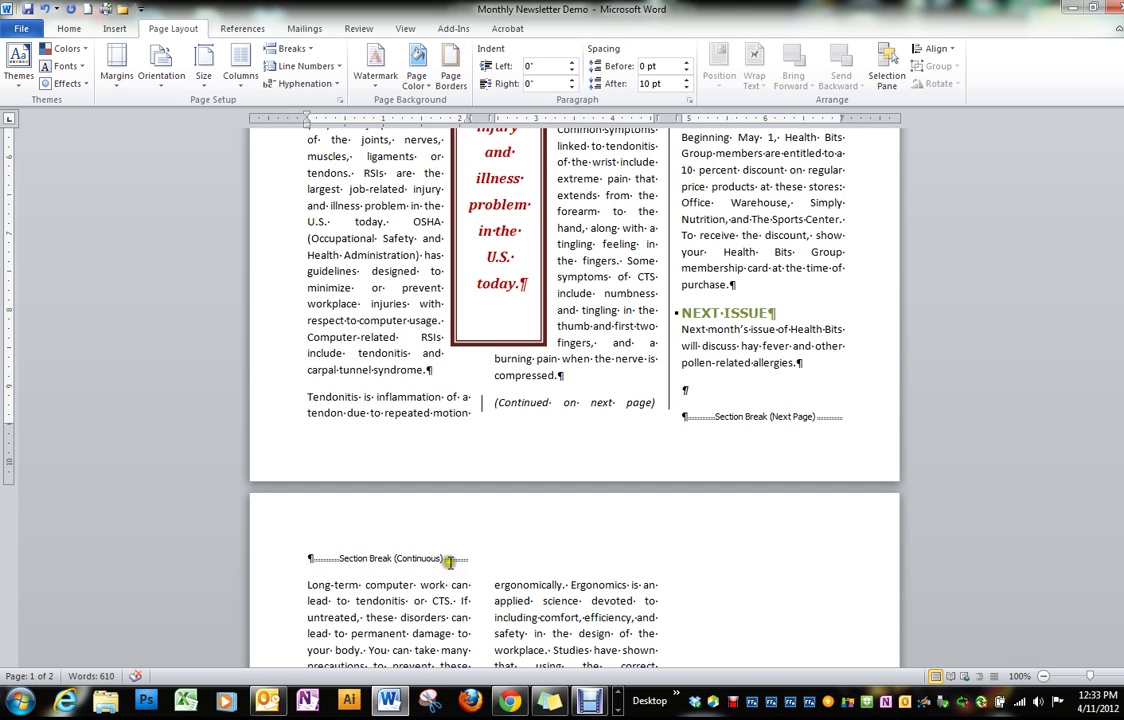
{"action": "left_click", "coordinate": [850, 418]}
{"action": "left_click", "coordinate": [282, 558]}
{"action": "key", "text": "Return"}
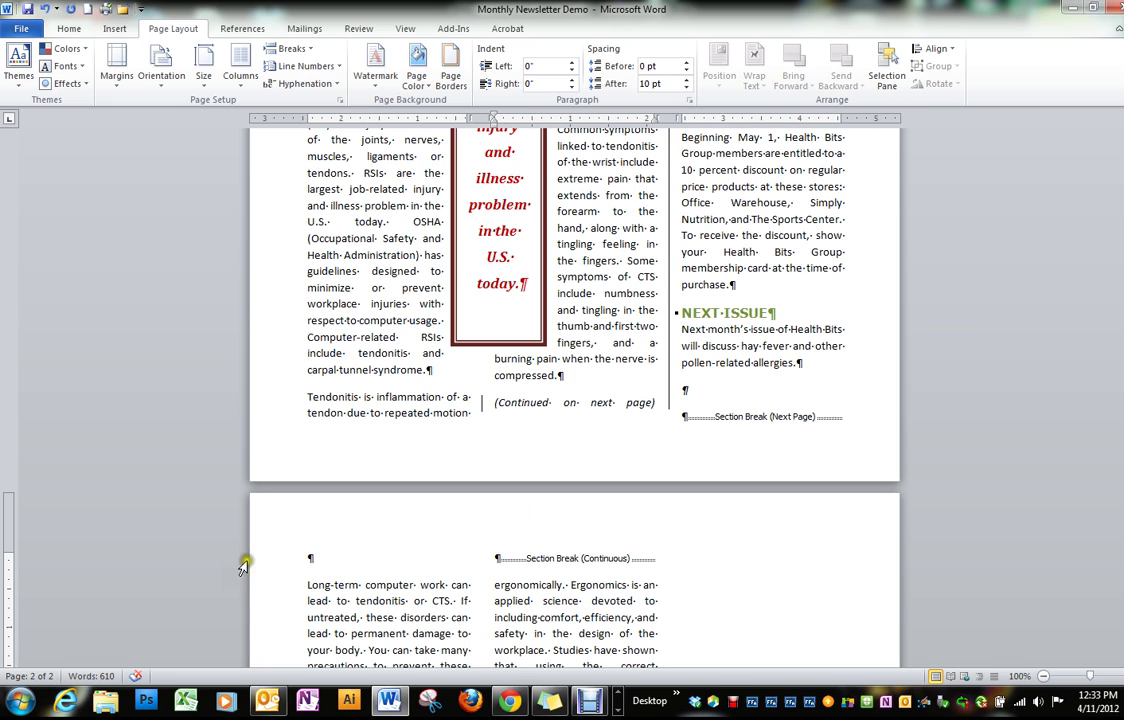
Step: Set the section at the start of page 2 to one column and enter the title "Health Bits" in it
{"action": "left_click", "coordinate": [309, 558]}
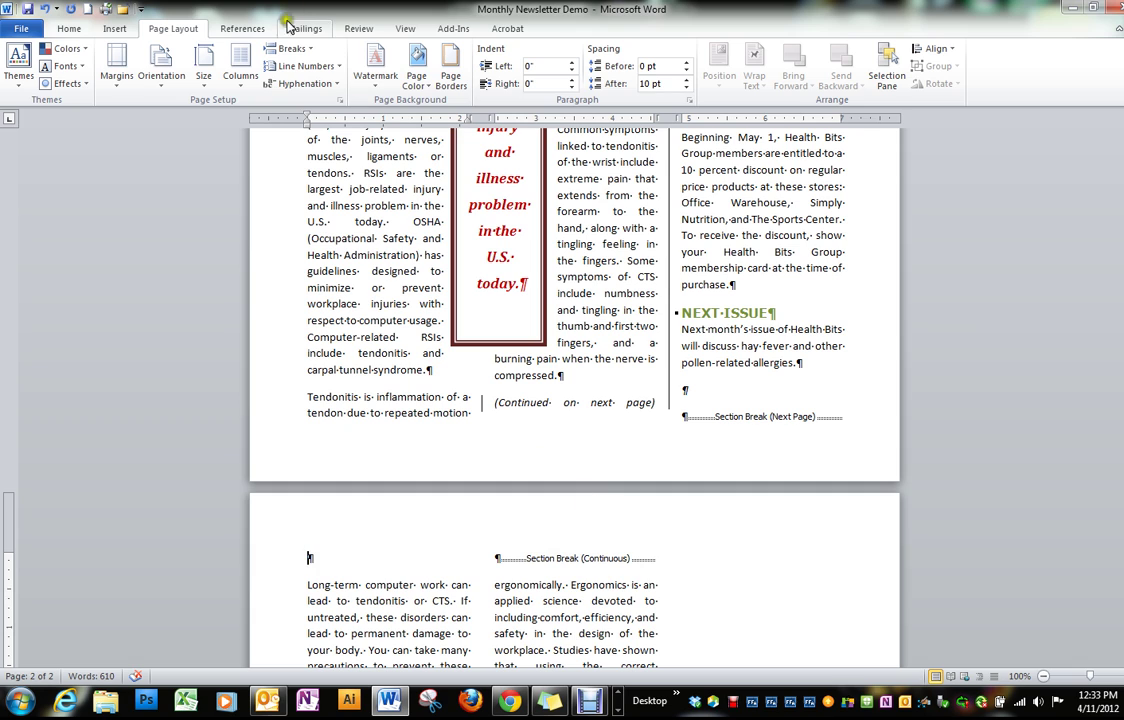
{"action": "left_click", "coordinate": [240, 70]}
{"action": "left_click", "coordinate": [209, 113]}
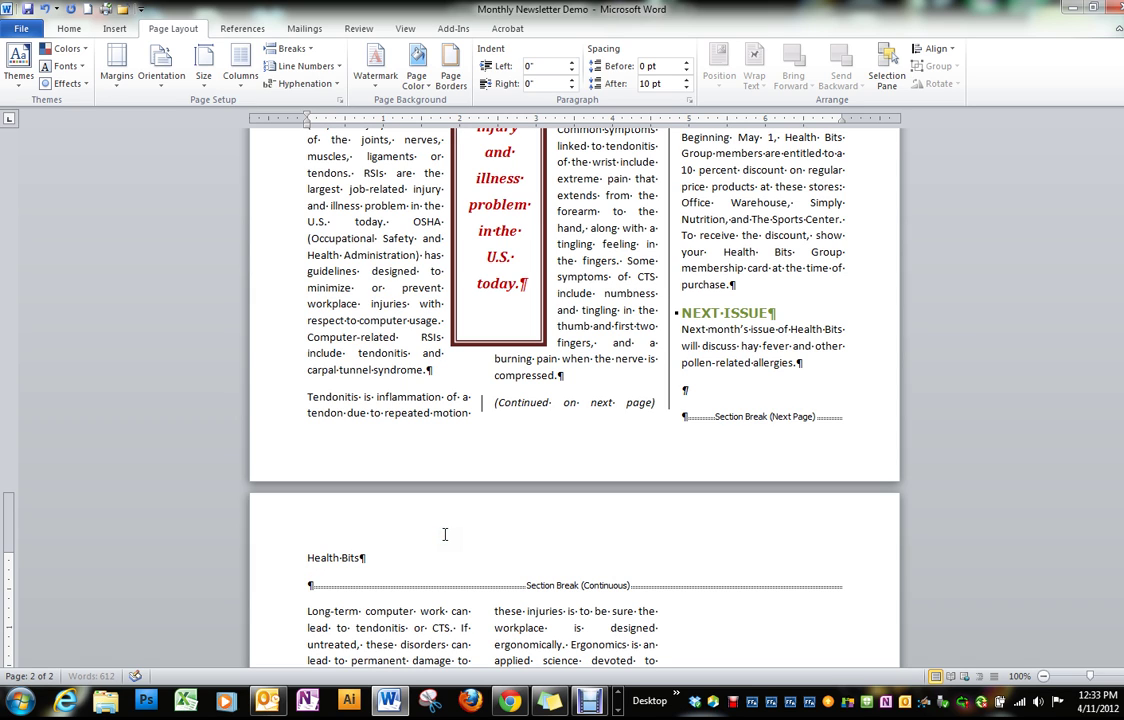
Step: Apply the Heading 2 style to the "Health Bits" title on page 2 and center it
{"action": "left_click", "coordinate": [69, 28]}
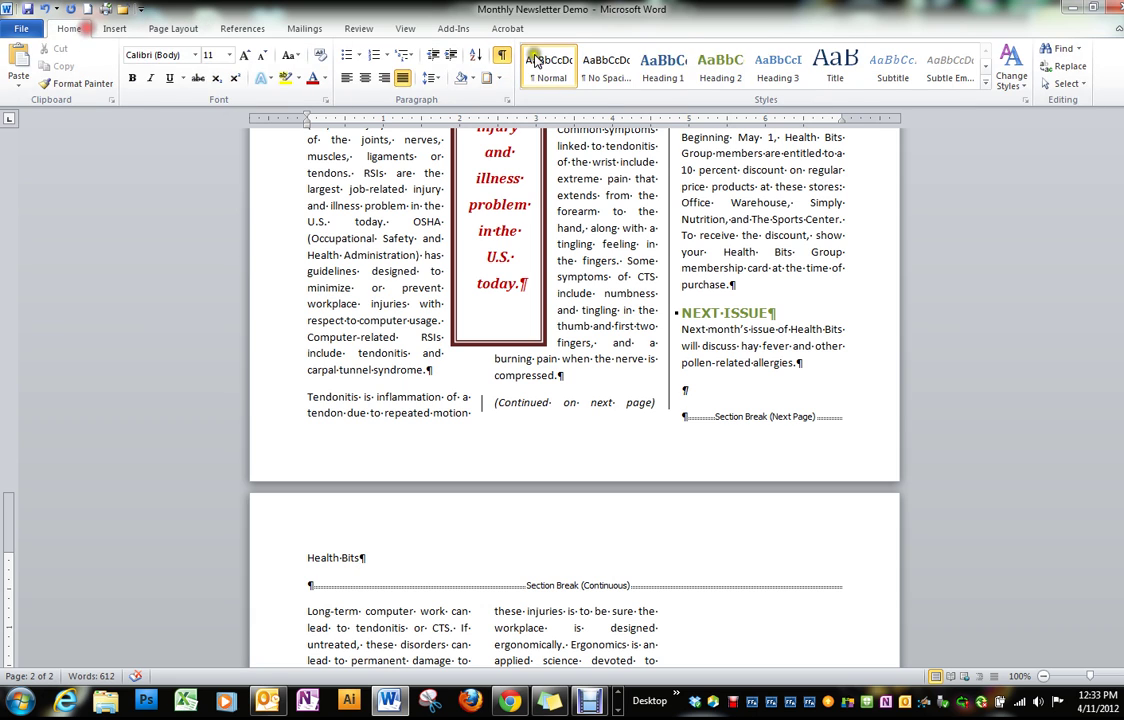
{"action": "left_click", "coordinate": [714, 66]}
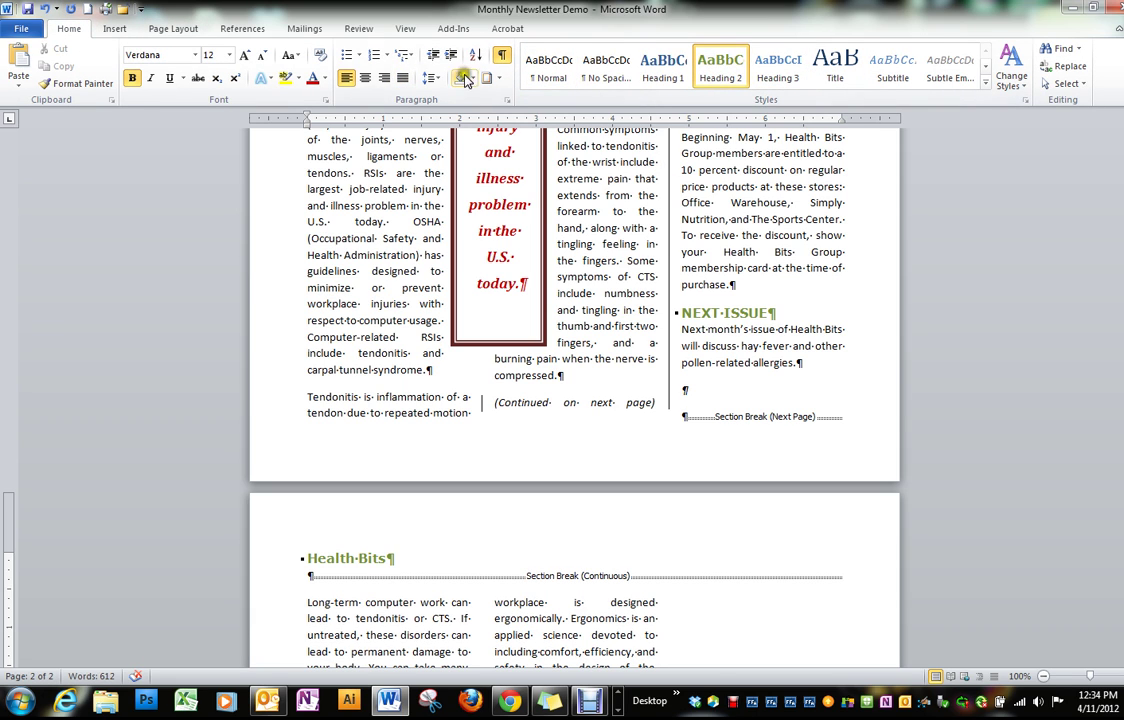
{"action": "left_click", "coordinate": [366, 80]}
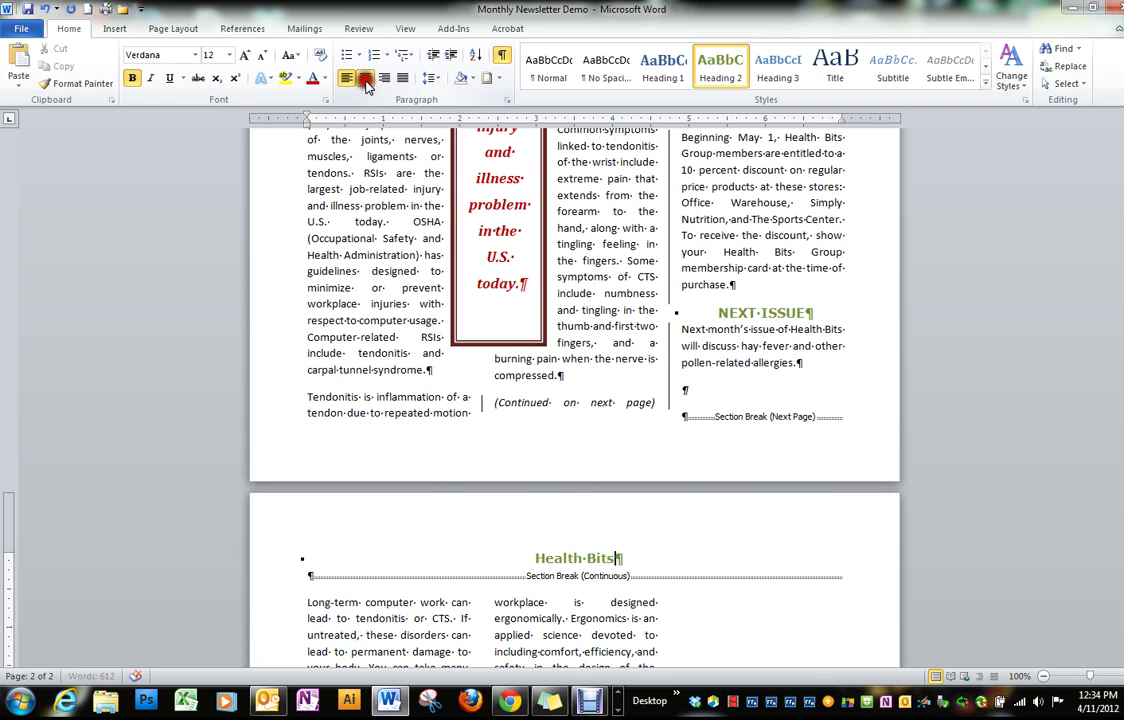
Step: Copy the "Monthly Newsletter" issue line from page 1 and paste it below the "Health Bits" title on page 2
{"action": "scroll", "coordinate": [527, 308], "scroll_direction": "up", "scroll_amount": 3}
{"action": "left_click", "coordinate": [527, 308]}
{"action": "scroll", "coordinate": [527, 308], "scroll_direction": "up", "scroll_amount": 5}
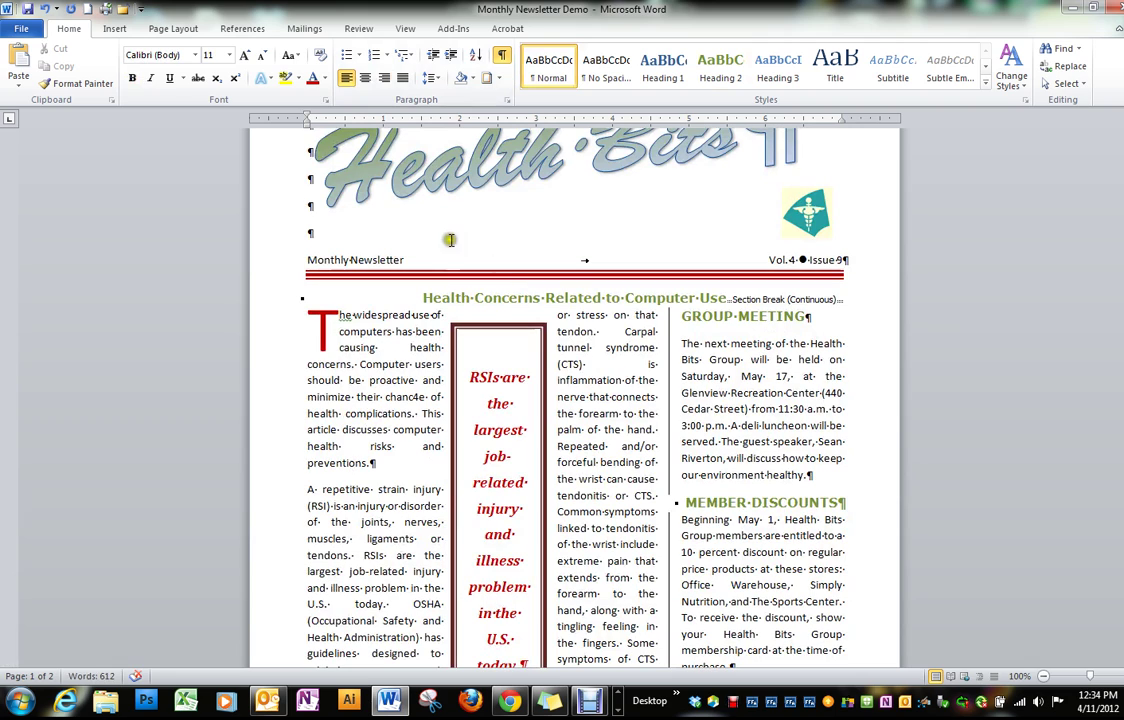
{"action": "left_click", "coordinate": [287, 258]}
{"action": "key", "text": "ctrl+c"}
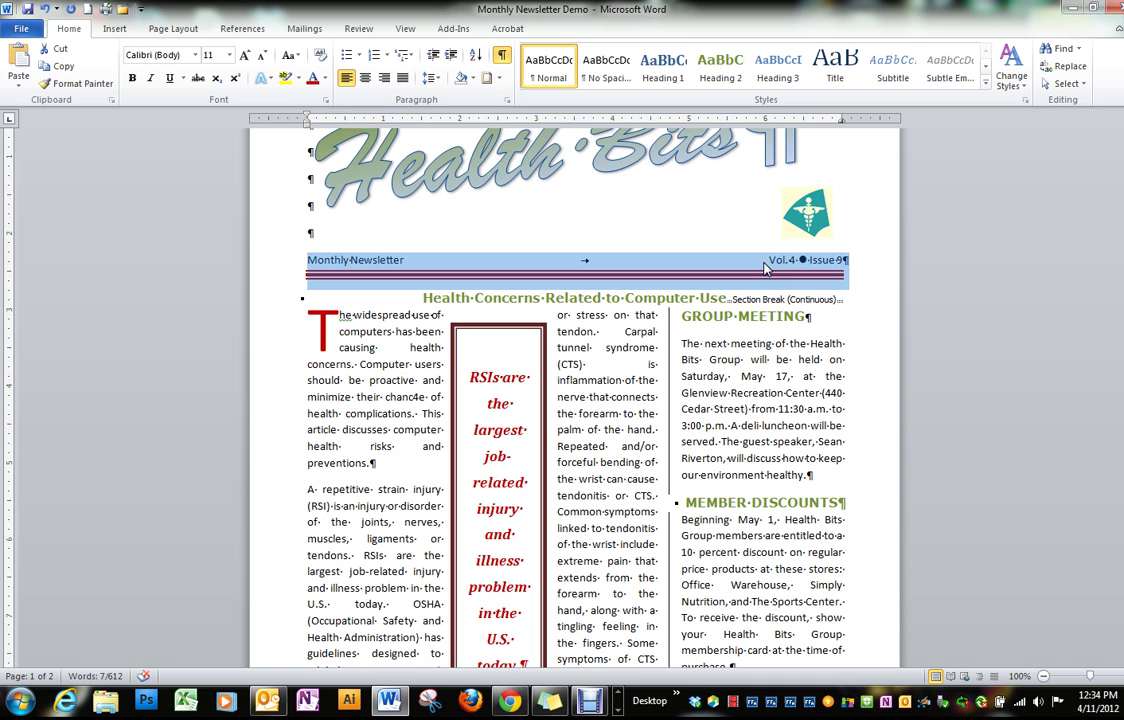
{"action": "scroll", "coordinate": [655, 439], "scroll_direction": "down", "scroll_amount": 8}
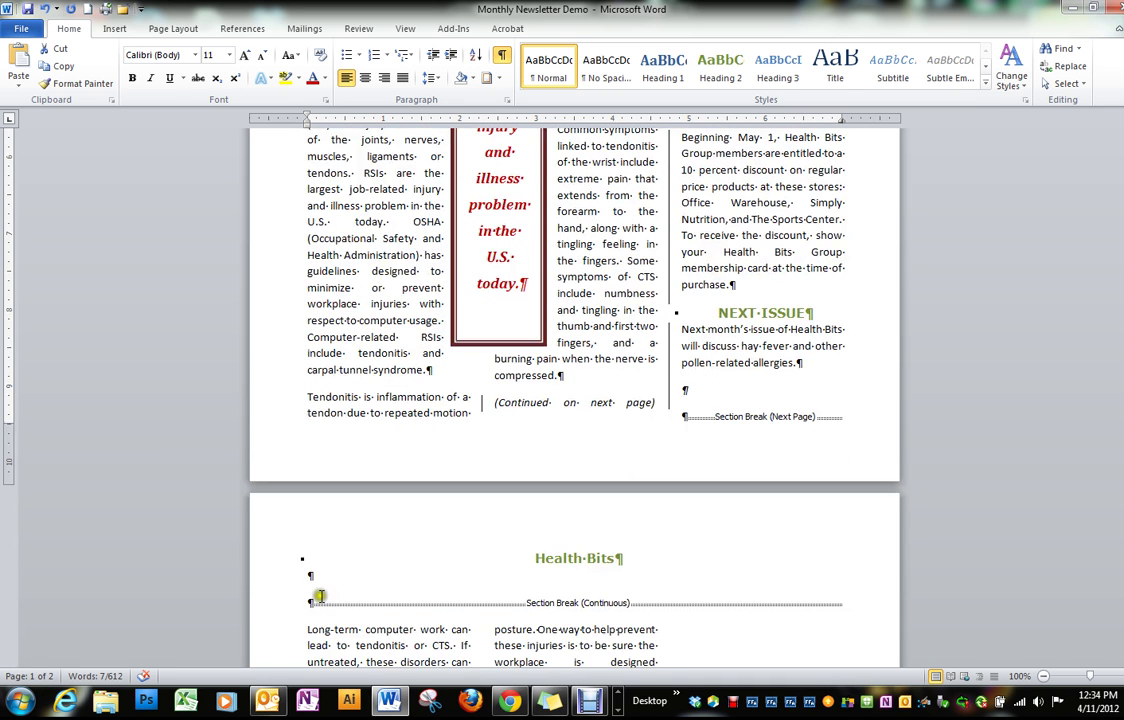
{"action": "left_click", "coordinate": [316, 590]}
{"action": "key", "text": "ctrl+v"}
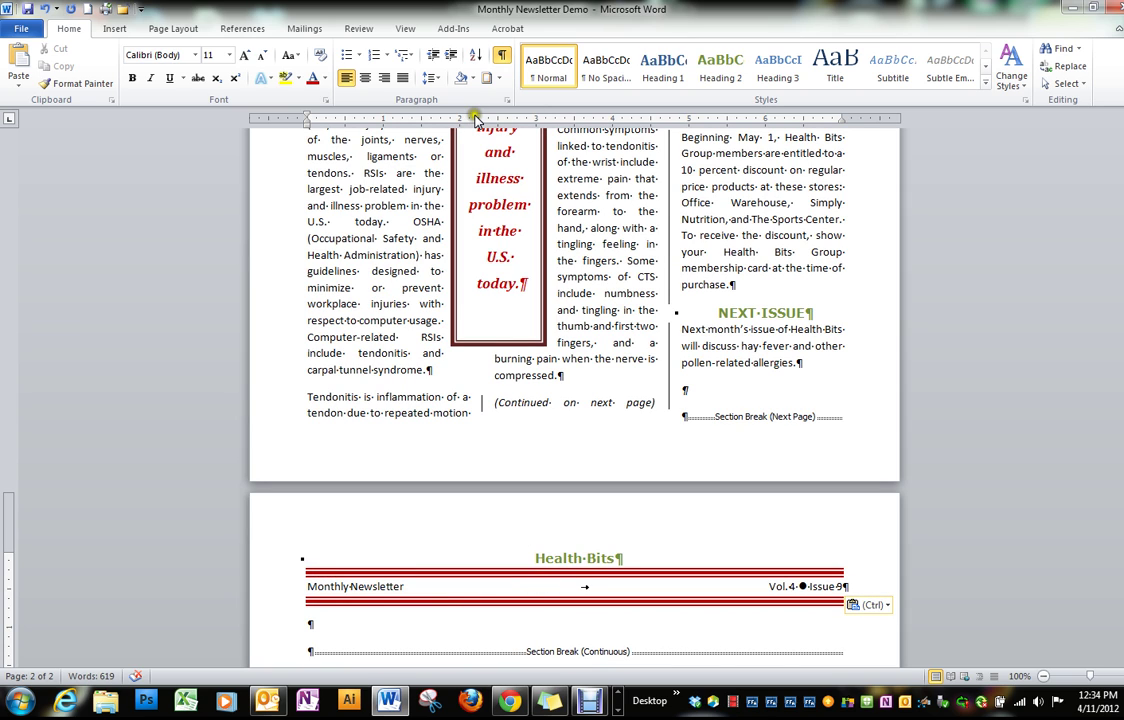
Step: Start a custom paragraph border for the empty line below the pasted issue line, leaving out the top and left edges
{"action": "left_click", "coordinate": [504, 84]}
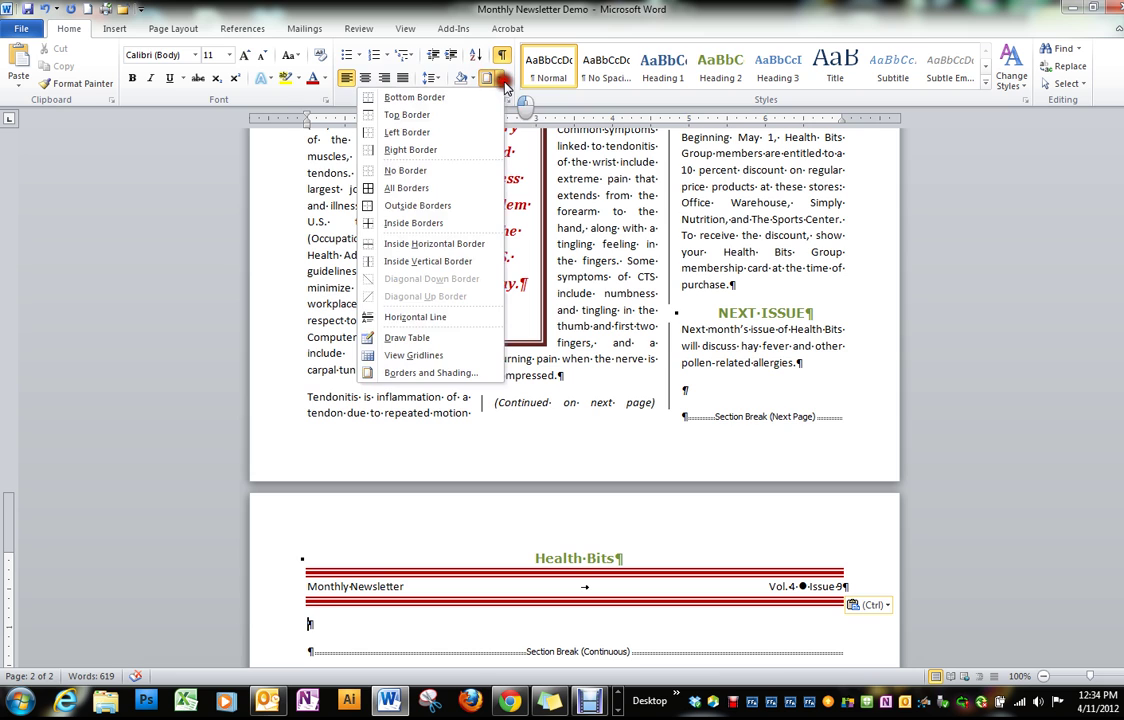
{"action": "left_click", "coordinate": [425, 373]}
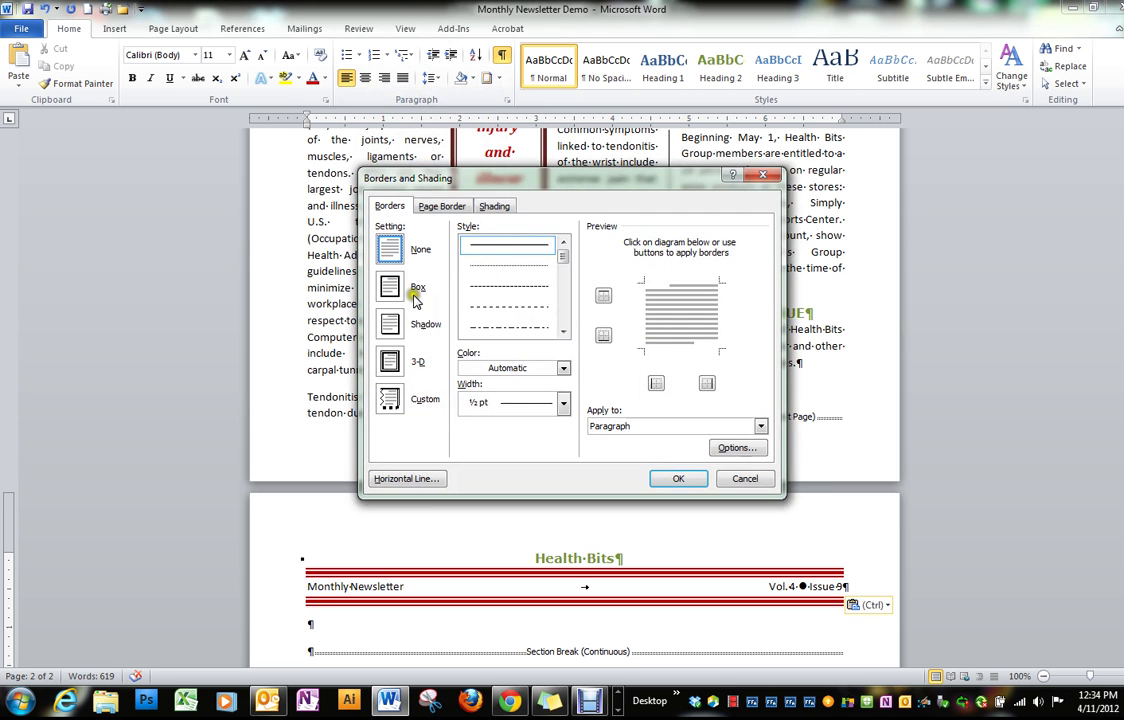
{"action": "left_click", "coordinate": [392, 287]}
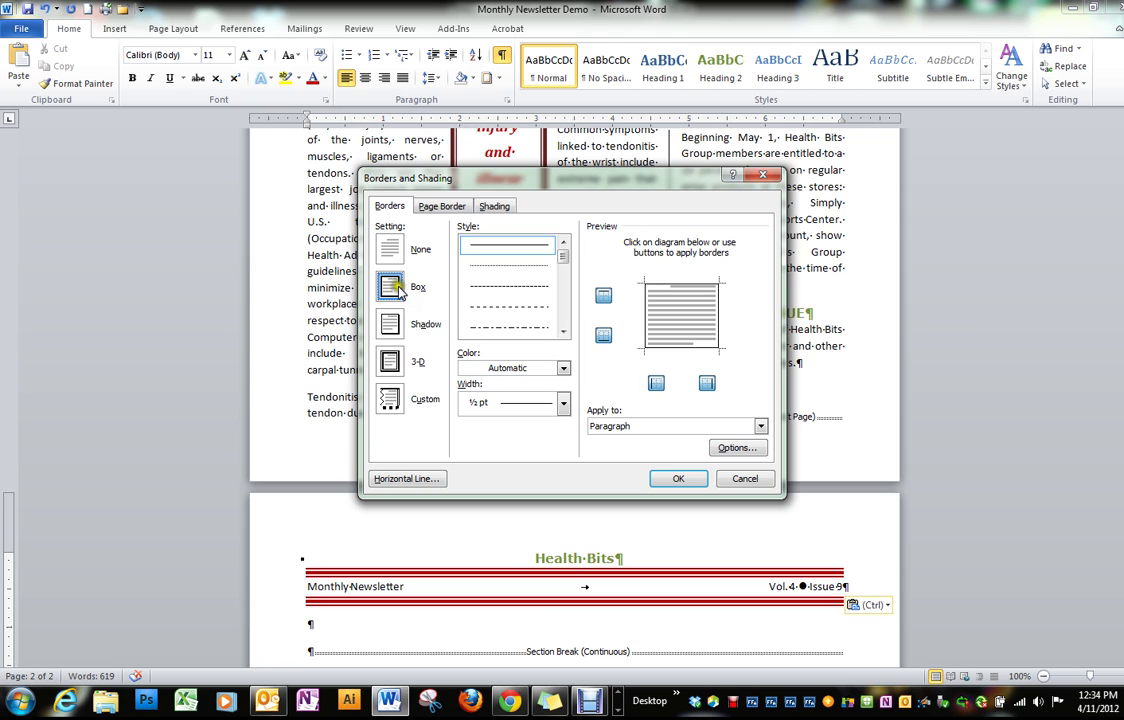
{"action": "left_click", "coordinate": [389, 399]}
{"action": "left_click", "coordinate": [405, 286]}
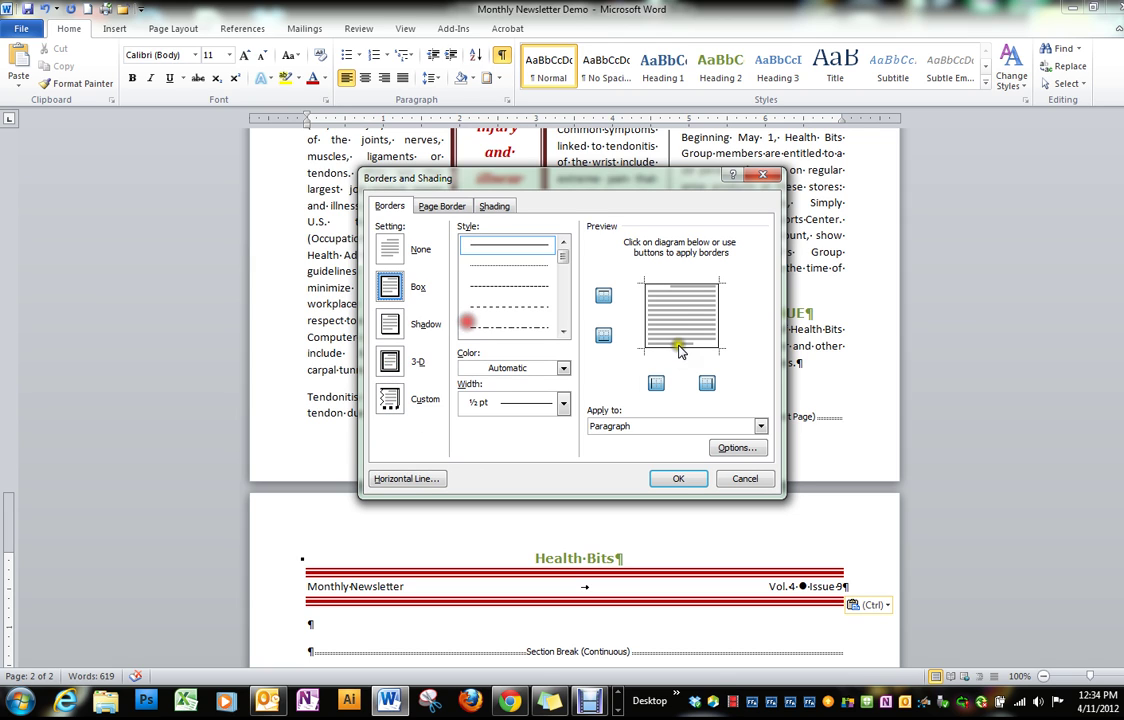
{"action": "left_click", "coordinate": [604, 296]}
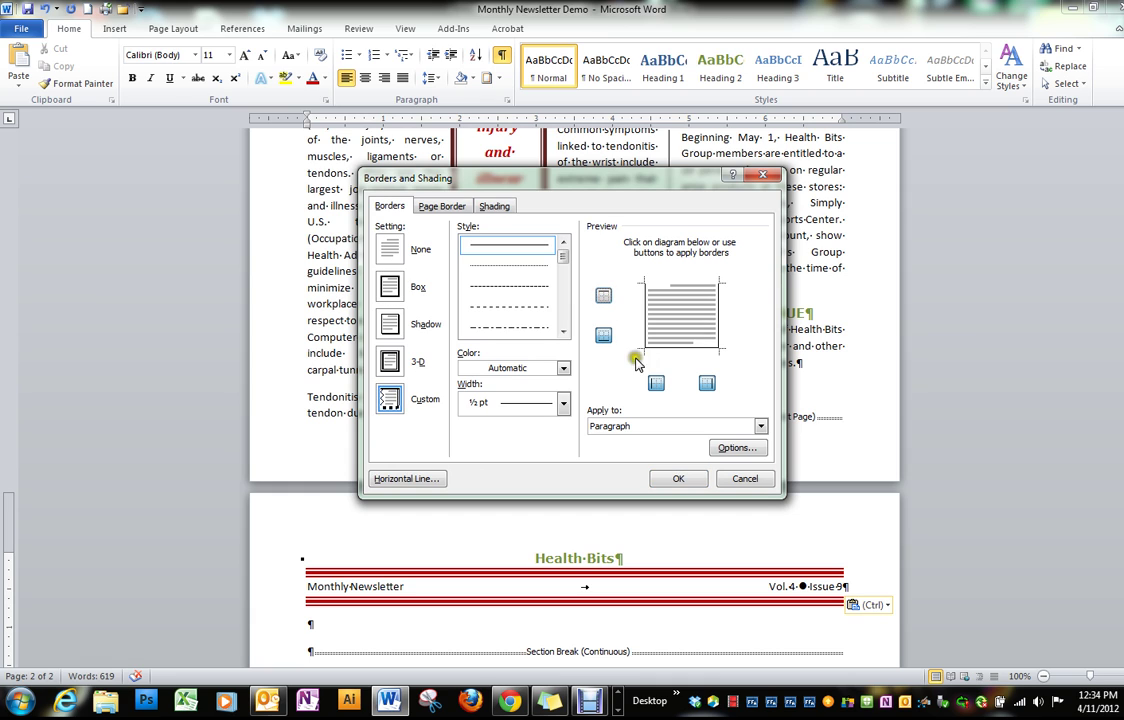
{"action": "left_click", "coordinate": [656, 382]}
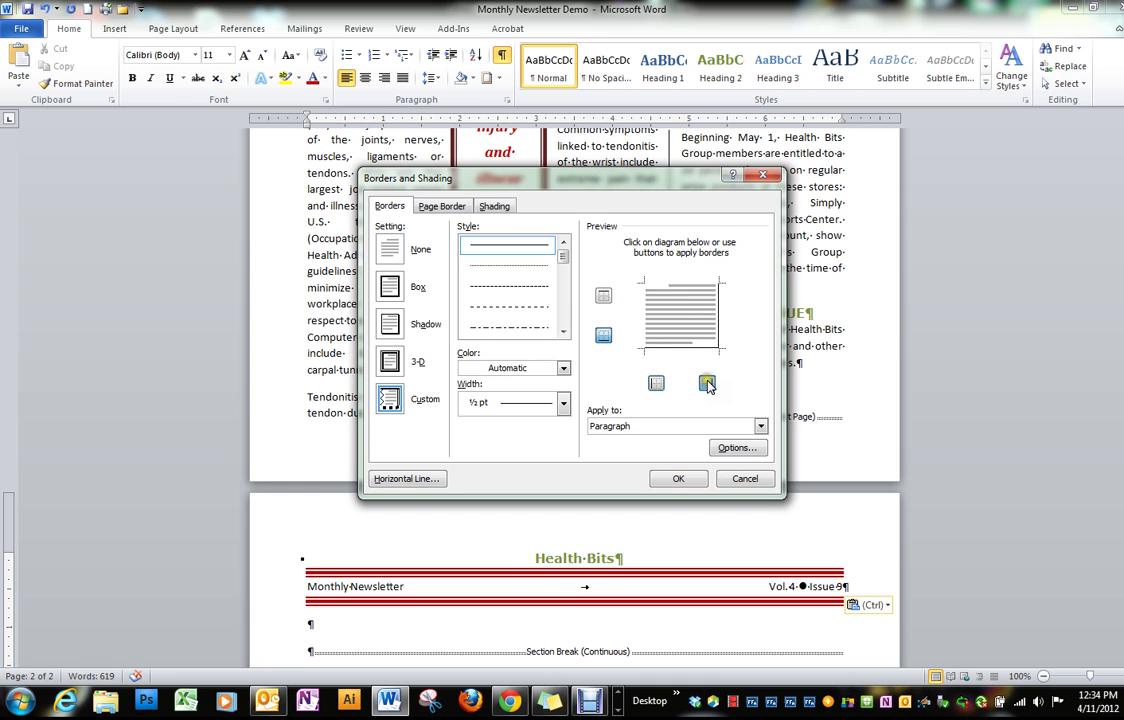
Step: Try a red 3 pt triple-line border style on the empty paragraph with only a bottom edge, and undo the border
{"action": "left_click_drag", "start_coordinate": [563, 256], "coordinate": [558, 293]}
{"action": "left_click", "coordinate": [509, 327]}
{"action": "left_click", "coordinate": [563, 368]}
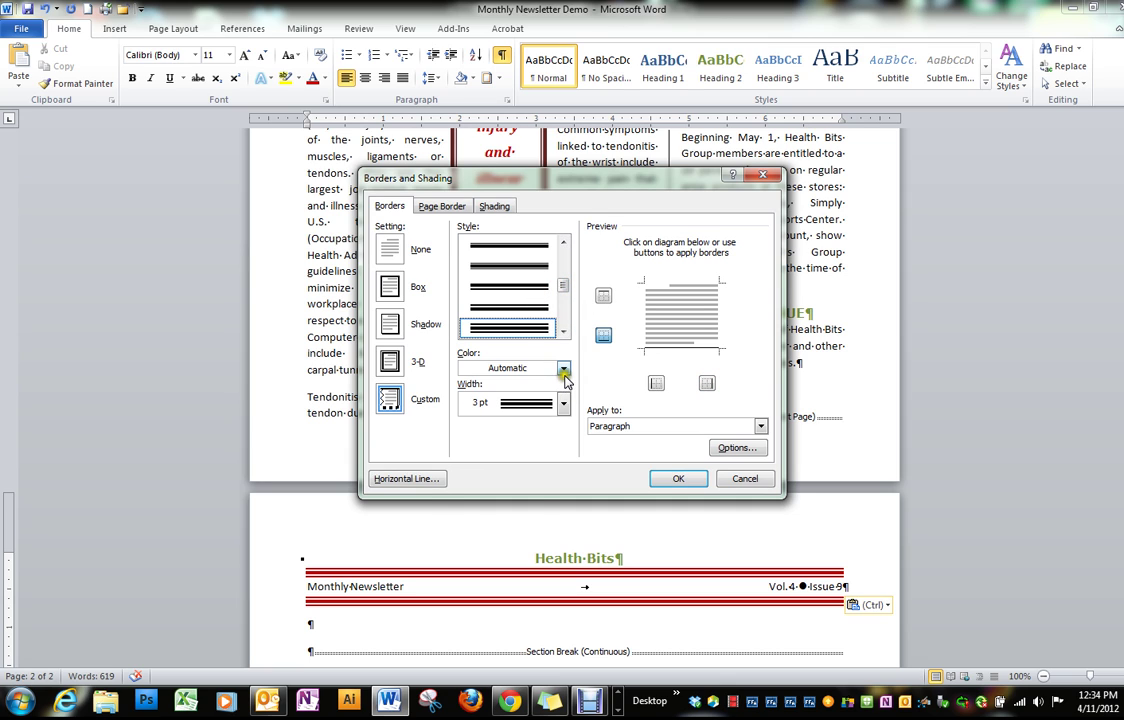
{"action": "left_click", "coordinate": [441, 502]}
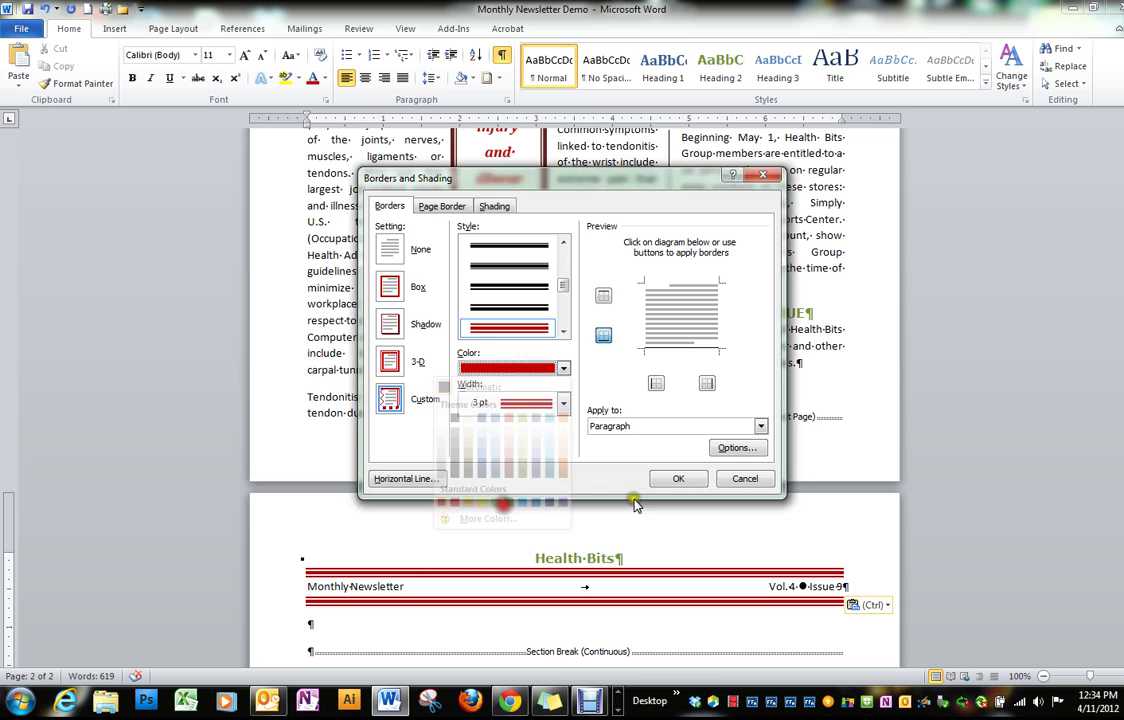
{"action": "left_click", "coordinate": [678, 479]}
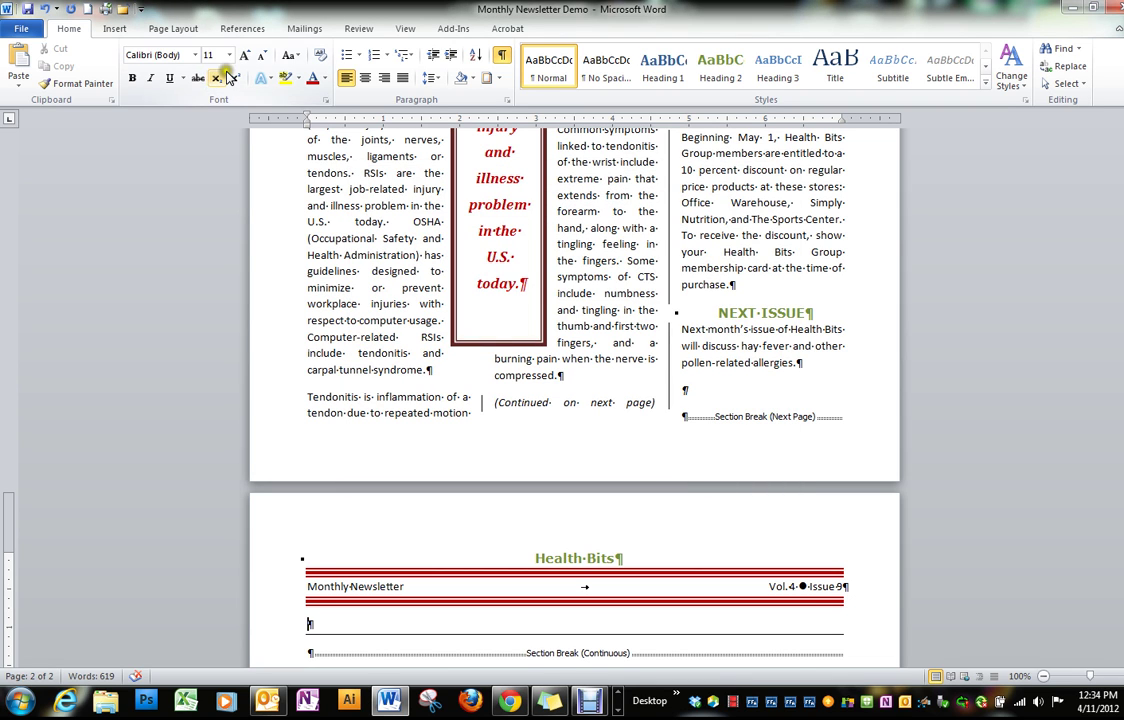
{"action": "key", "text": "ctrl+z"}
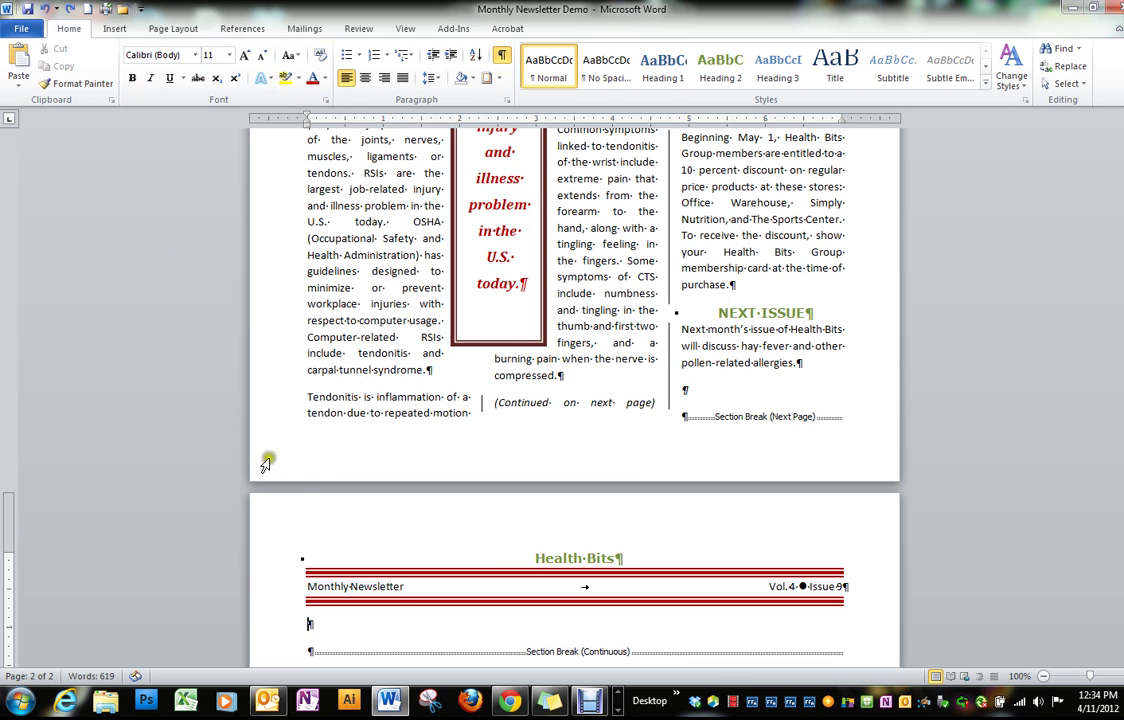
Step: Remove the top border from the "Monthly Newsletter" issue line on page 2, keeping the bottom border
{"action": "left_click", "coordinate": [401, 594]}
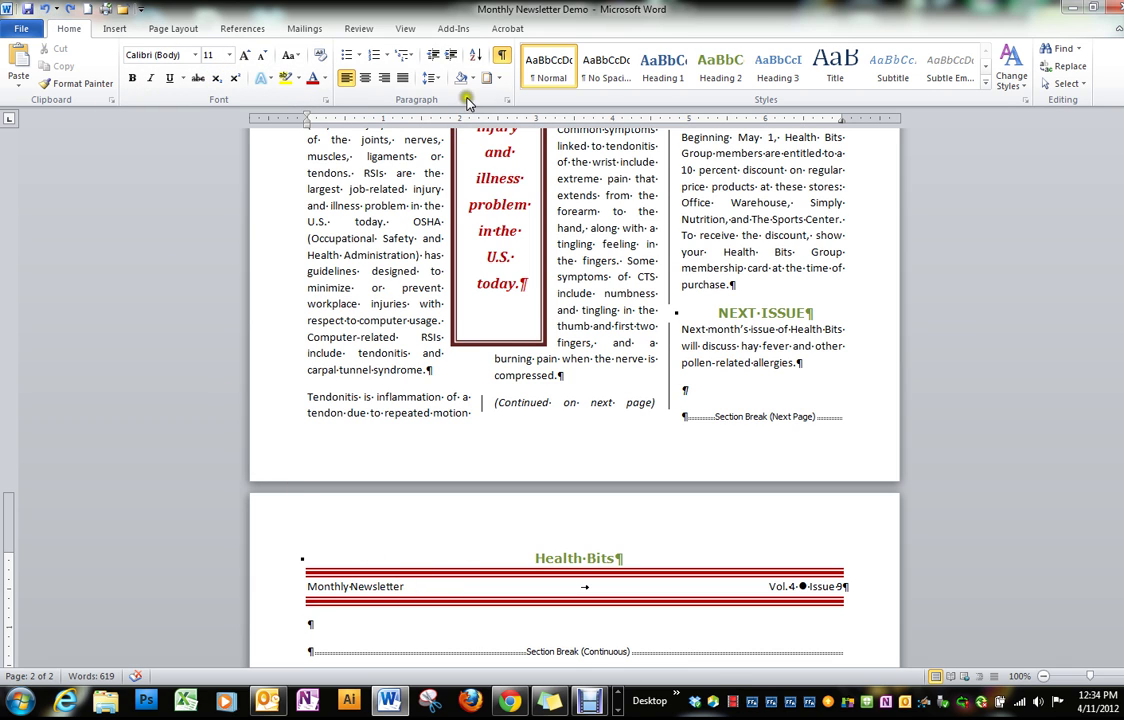
{"action": "left_click", "coordinate": [498, 80]}
{"action": "left_click", "coordinate": [420, 441]}
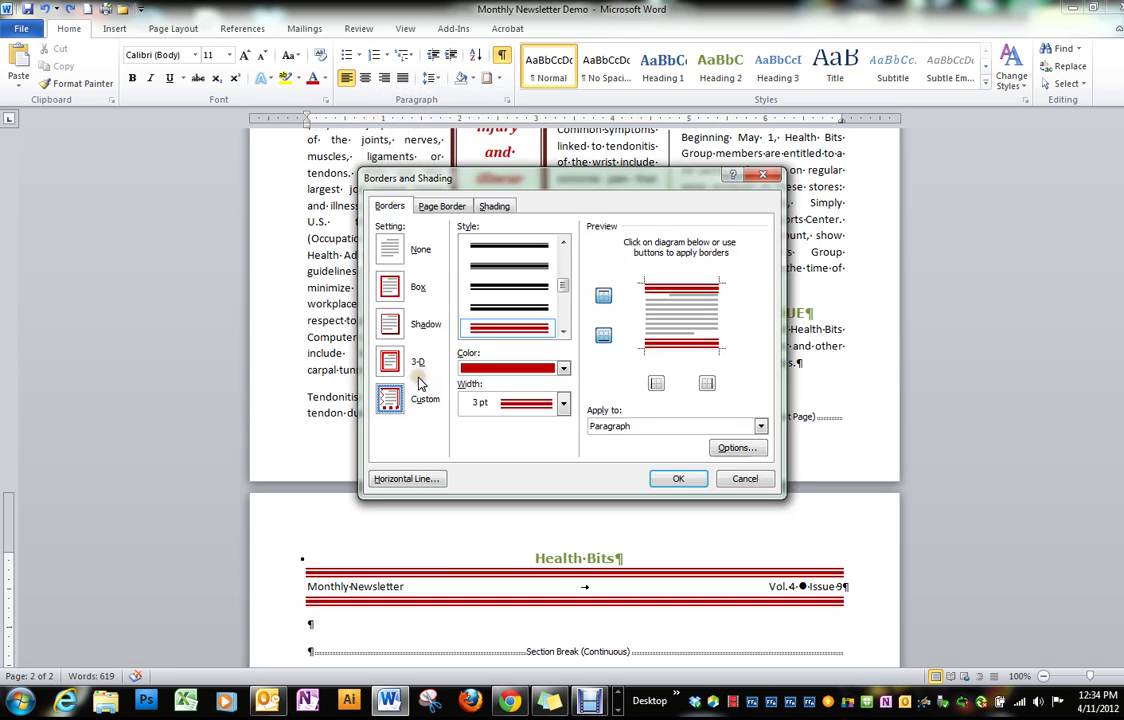
{"action": "left_click", "coordinate": [603, 296]}
{"action": "left_click", "coordinate": [674, 478]}
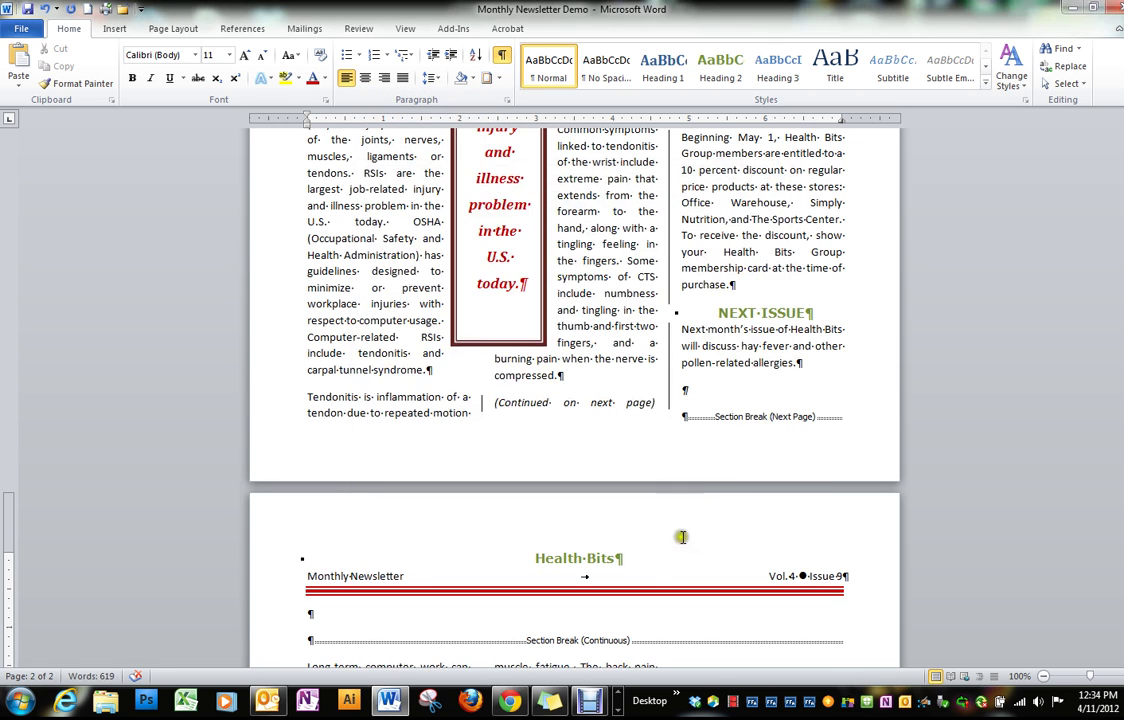
Step: Copy the page 1 heading "Health Concerns Related to Computer Use" and paste it into the empty paragraph below page 2's issue line
{"action": "scroll", "coordinate": [656, 579], "scroll_direction": "down", "scroll_amount": 1}
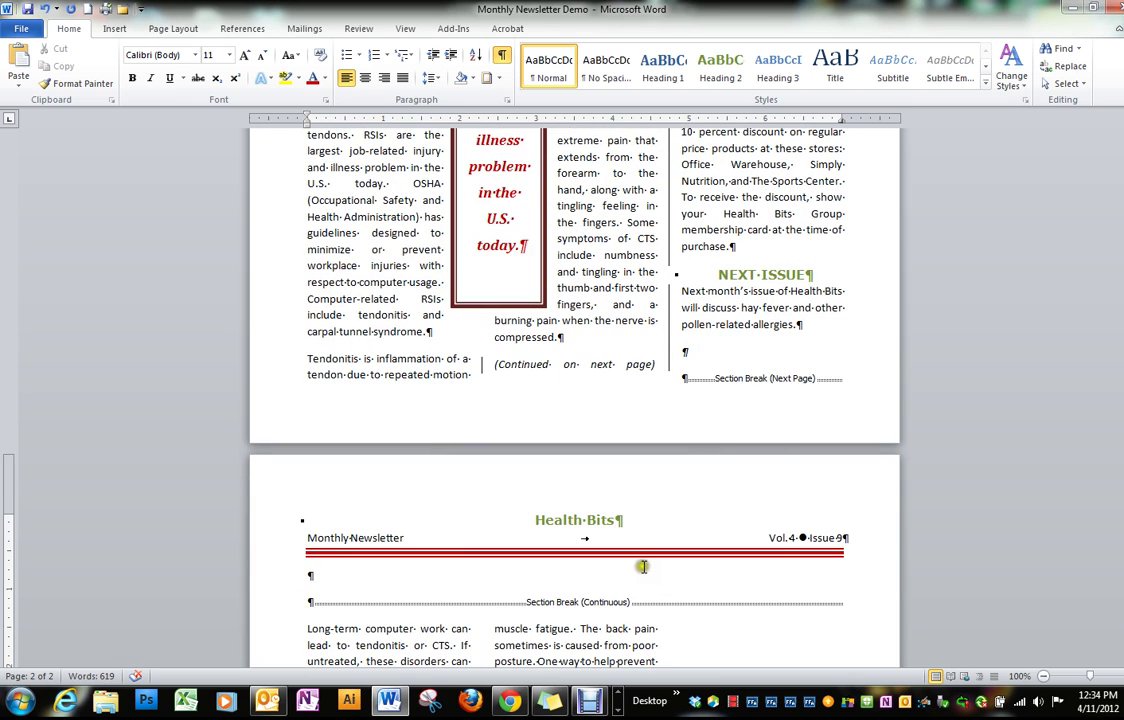
{"action": "left_click", "coordinate": [316, 577]}
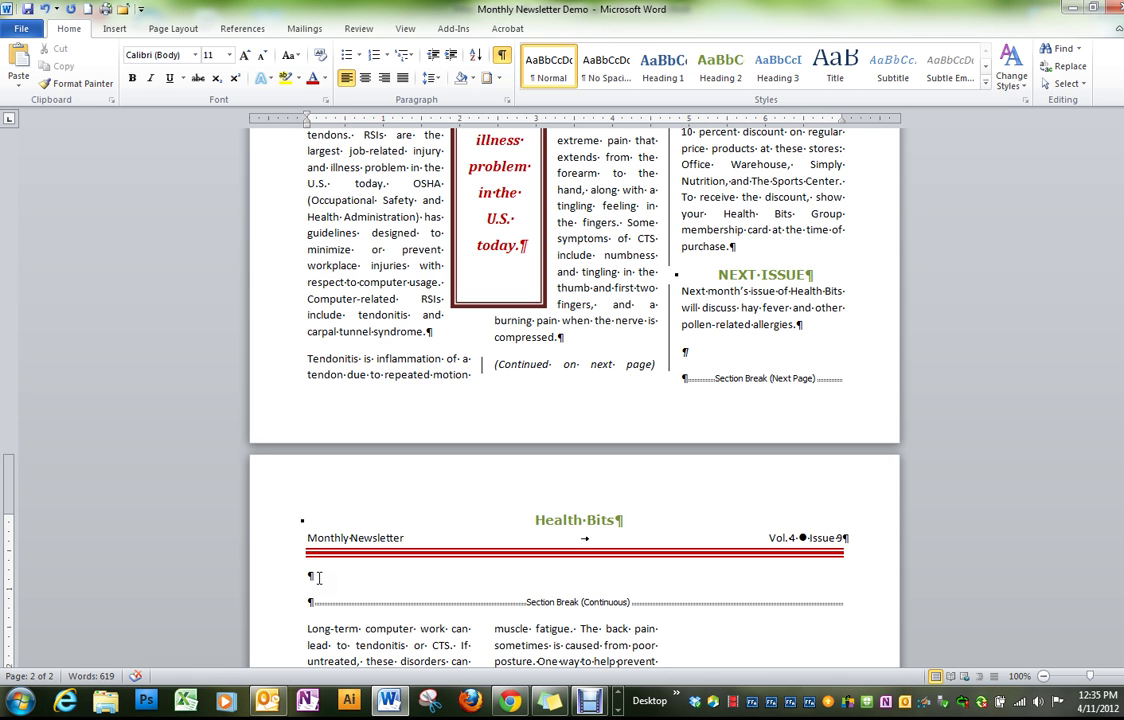
{"action": "scroll", "coordinate": [318, 574], "scroll_direction": "up", "scroll_amount": 2}
{"action": "scroll", "coordinate": [314, 566], "scroll_direction": "up", "scroll_amount": 6}
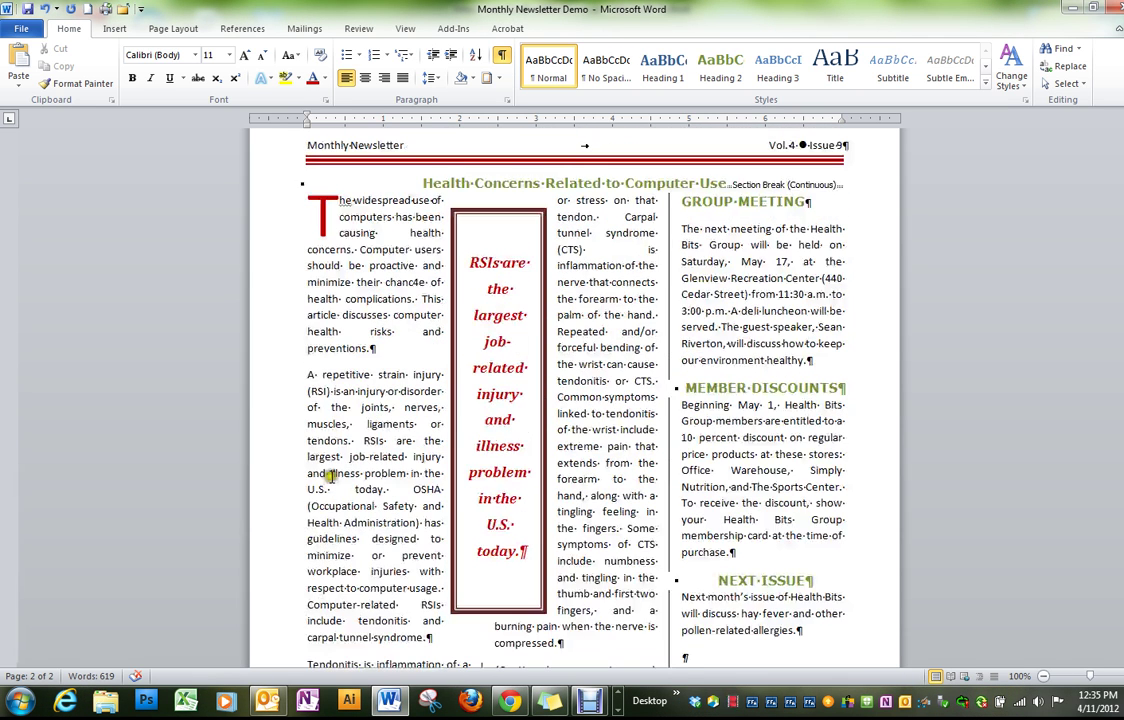
{"action": "scroll", "coordinate": [330, 476], "scroll_direction": "up", "scroll_amount": 2}
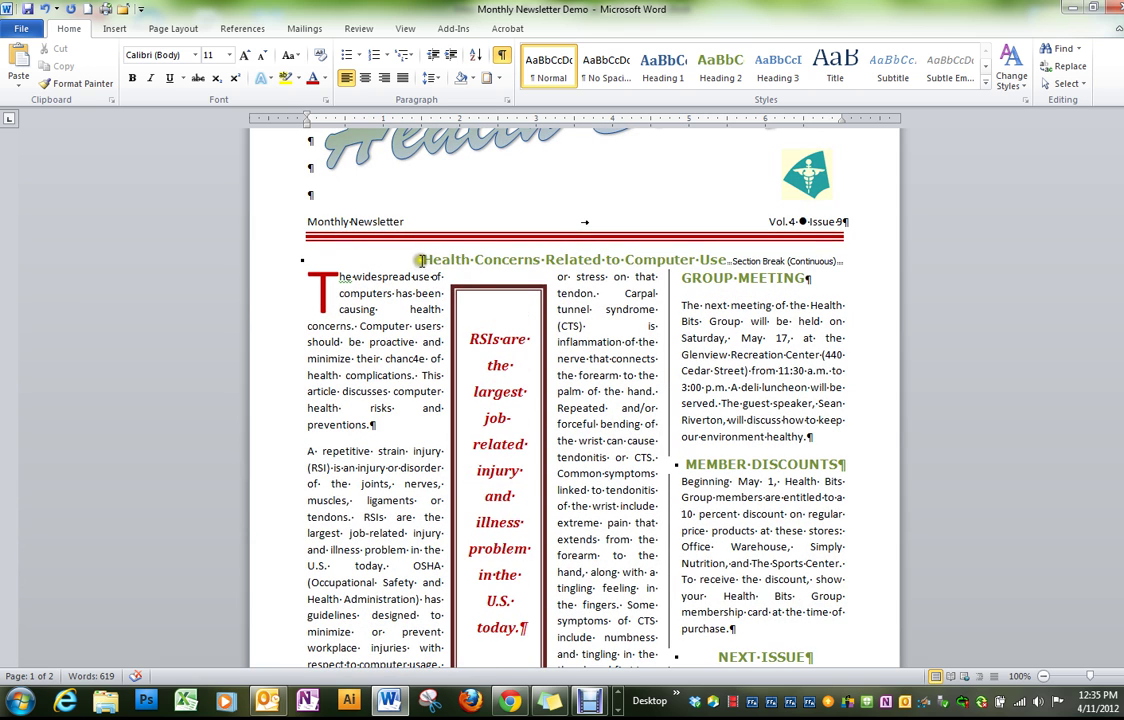
{"action": "mouse_move", "coordinate": [422, 259]}
{"action": "left_mouse_down"}
{"action": "mouse_move", "coordinate": [726, 263]}
{"action": "mouse_move", "coordinate": [710, 262]}
{"action": "left_mouse_up"}
{"action": "key", "text": "ctrl+c"}
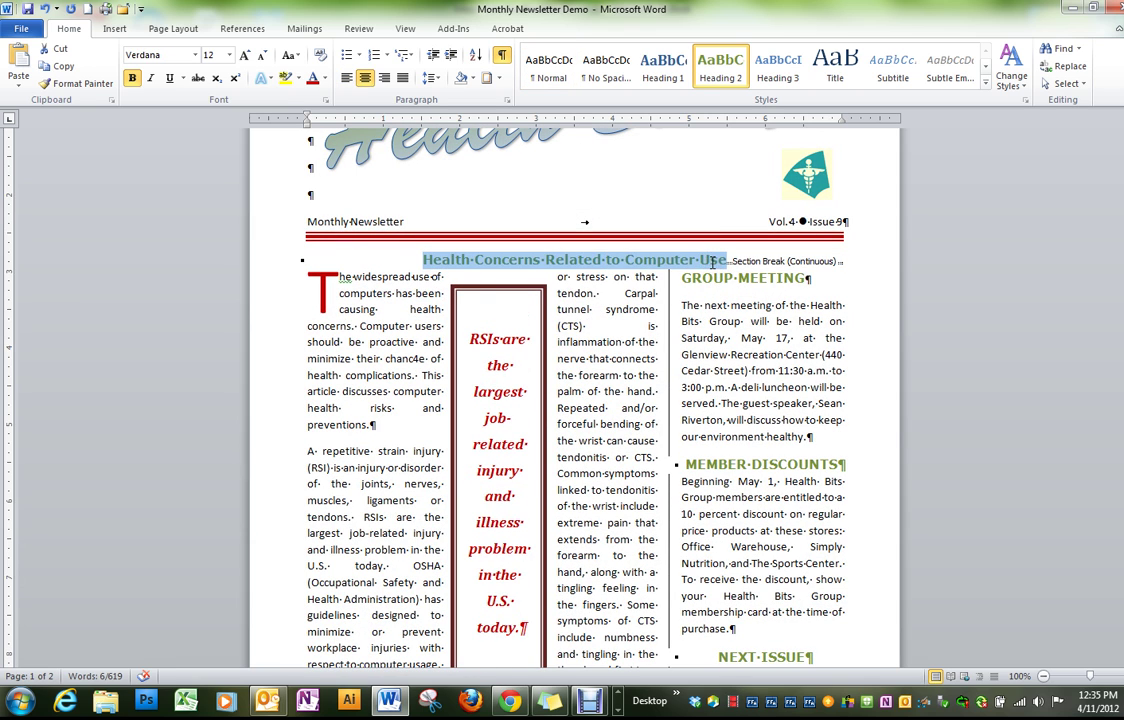
{"action": "scroll", "coordinate": [357, 626], "scroll_direction": "down", "scroll_amount": 3}
{"action": "scroll", "coordinate": [357, 626], "scroll_direction": "down", "scroll_amount": 5}
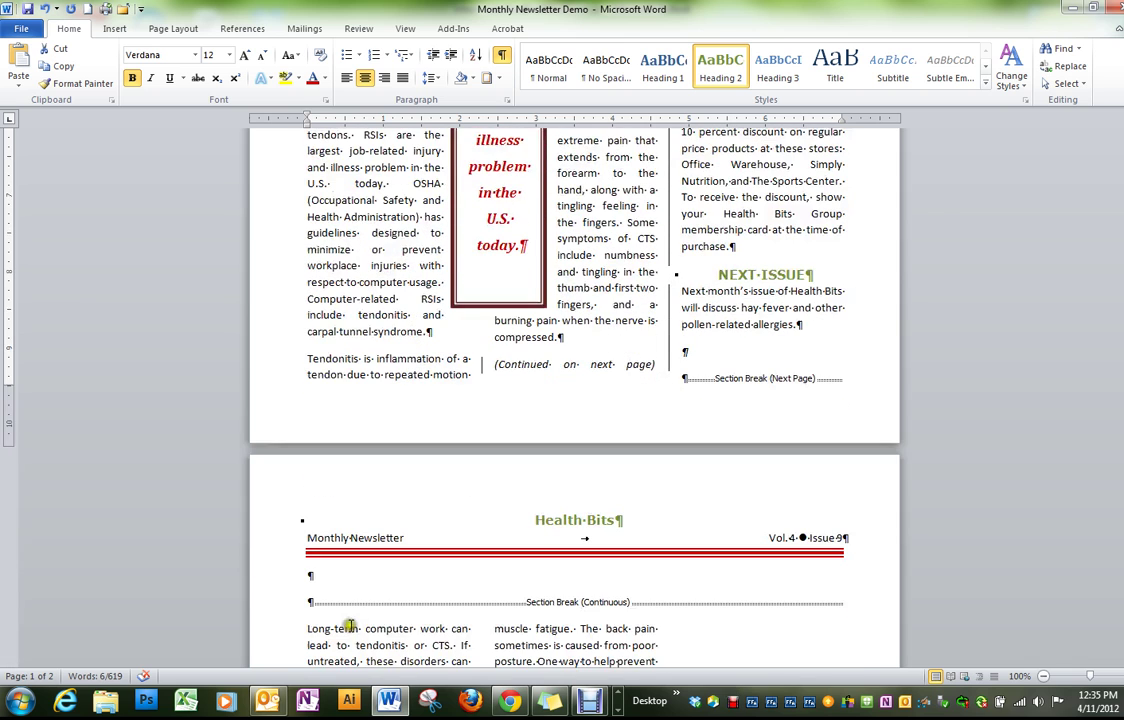
{"action": "left_click", "coordinate": [313, 576]}
{"action": "key", "text": "ctrl+v"}
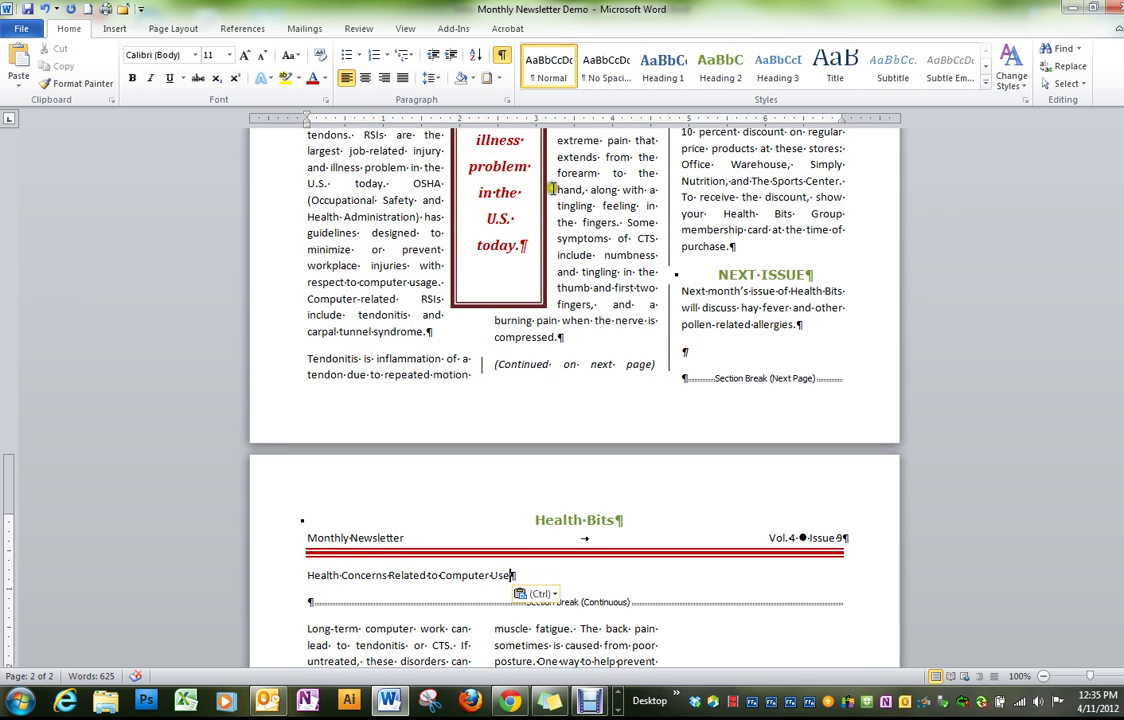
Step: Apply the Heading 2 style to the pasted "Health Concerns Related to Computer Use" heading on page 2 and left-align it
{"action": "left_click", "coordinate": [720, 66]}
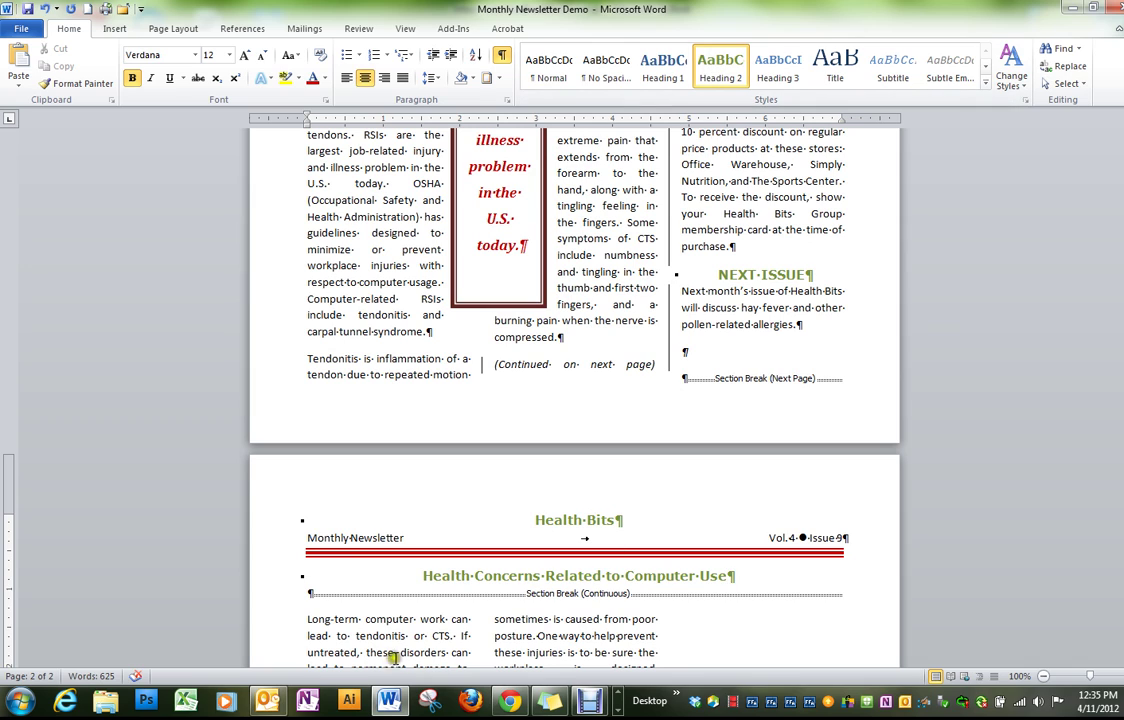
{"action": "left_click", "coordinate": [343, 80]}
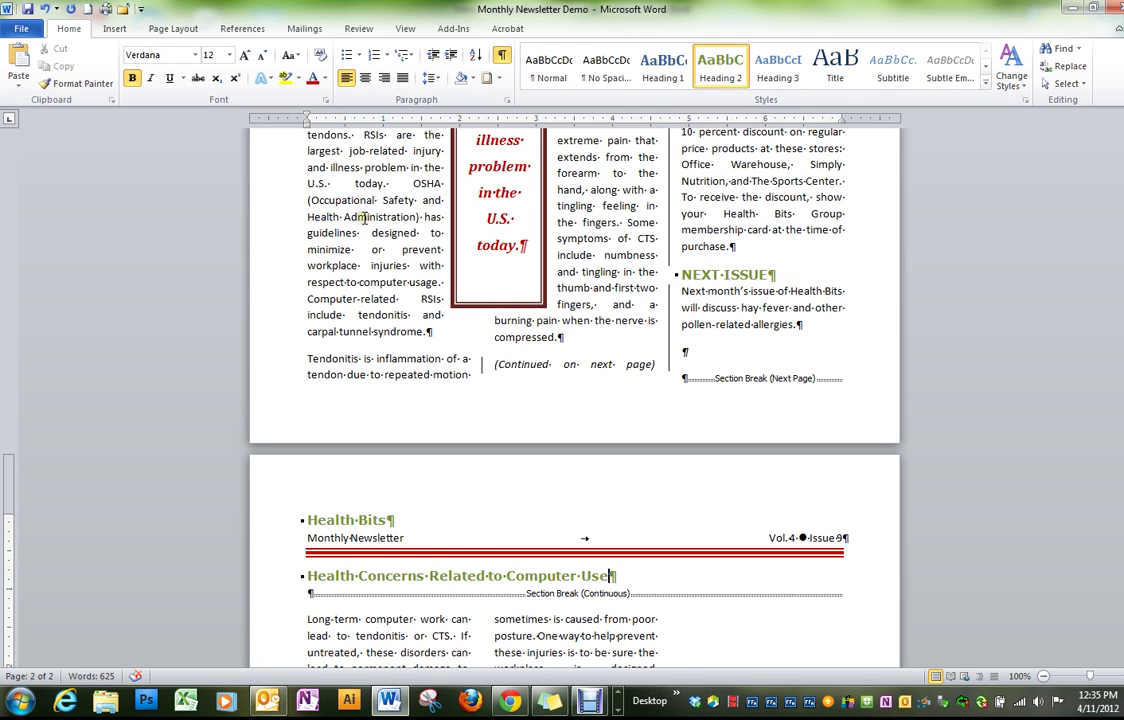
Step: Add the italic line "(Continued from first page)" directly below the article heading on page 2, before the continuous section break
{"action": "left_click", "coordinate": [311, 592]}
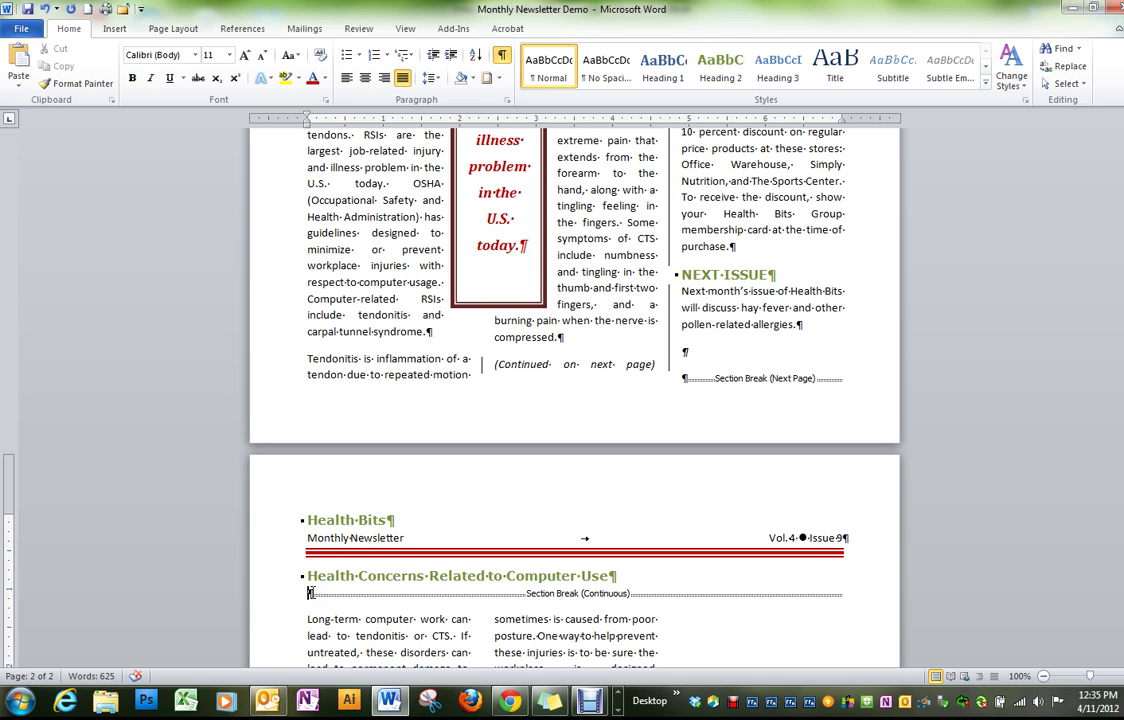
{"action": "type", "text": "(Continue"}
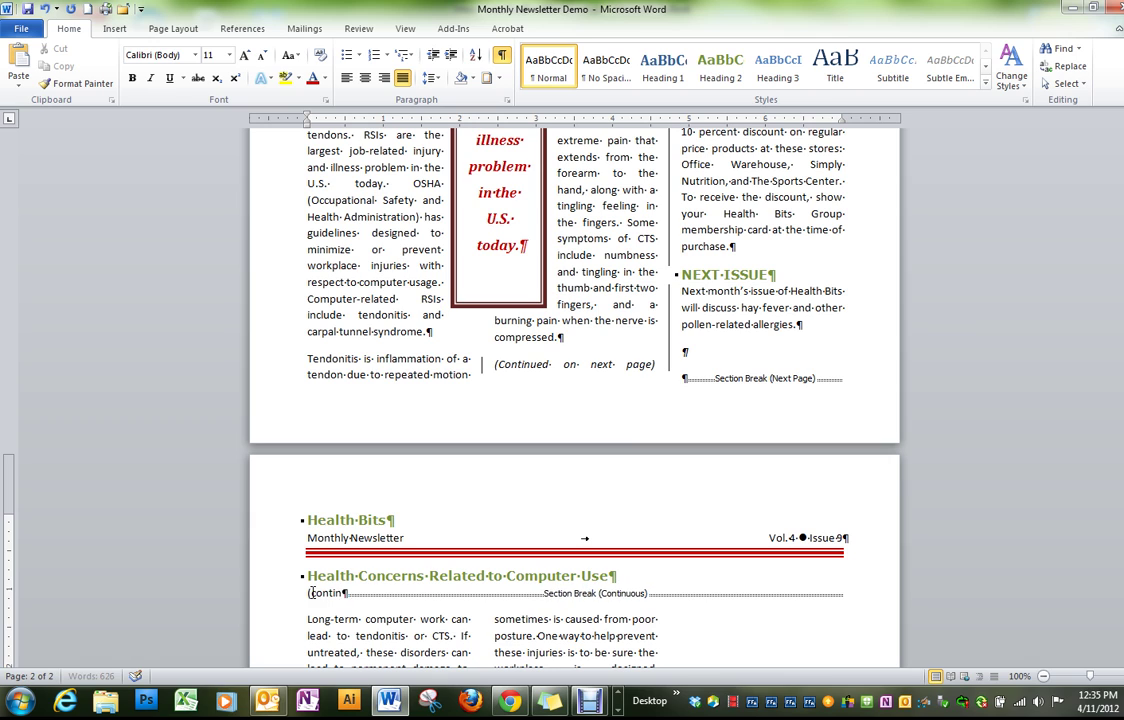
{"action": "type", "text": "d from fir"}
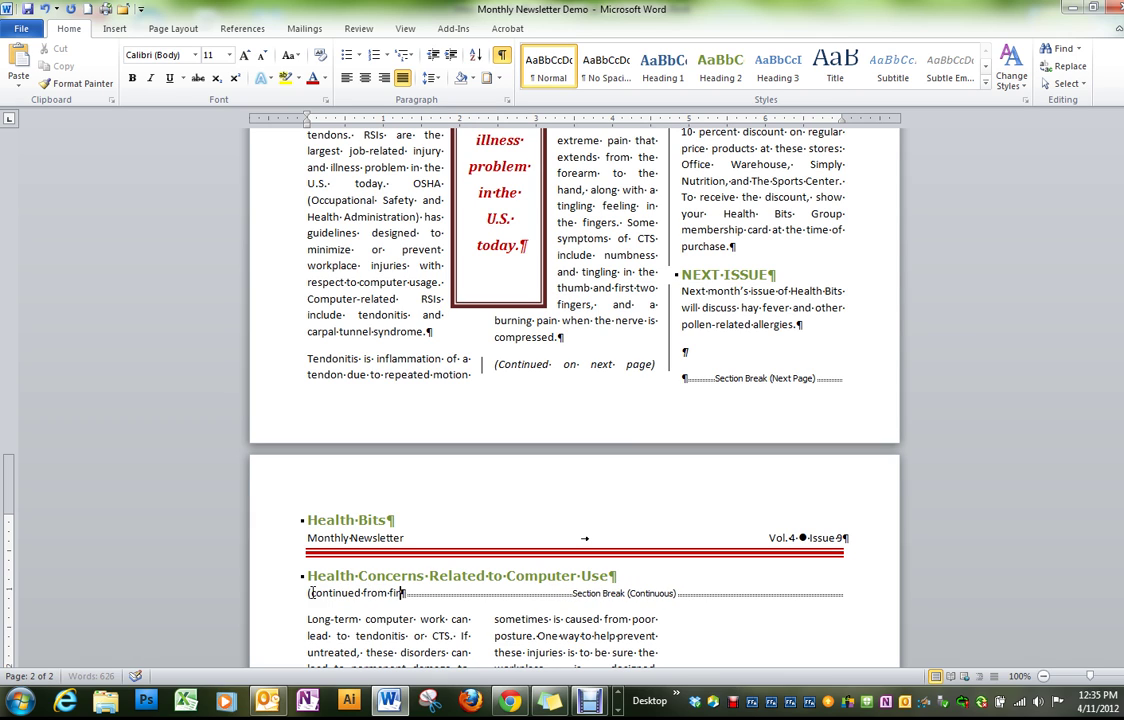
{"action": "type", "text": "st page)"}
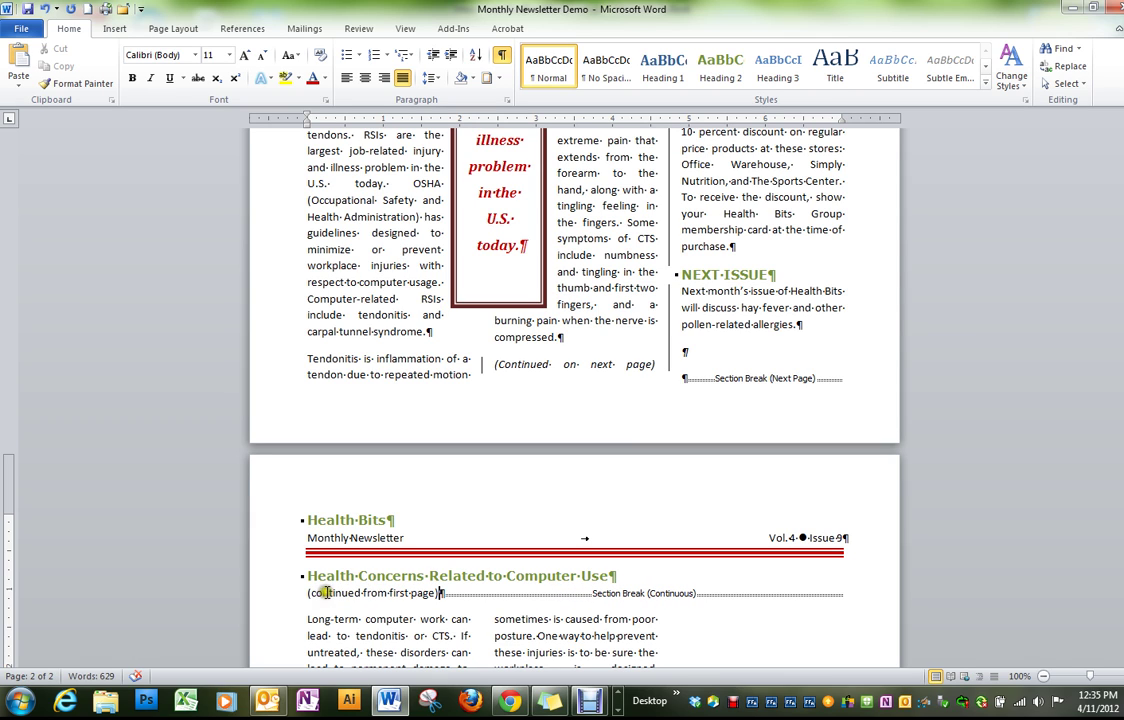
{"action": "left_click", "coordinate": [316, 593]}
{"action": "key", "text": "BackSpace"}
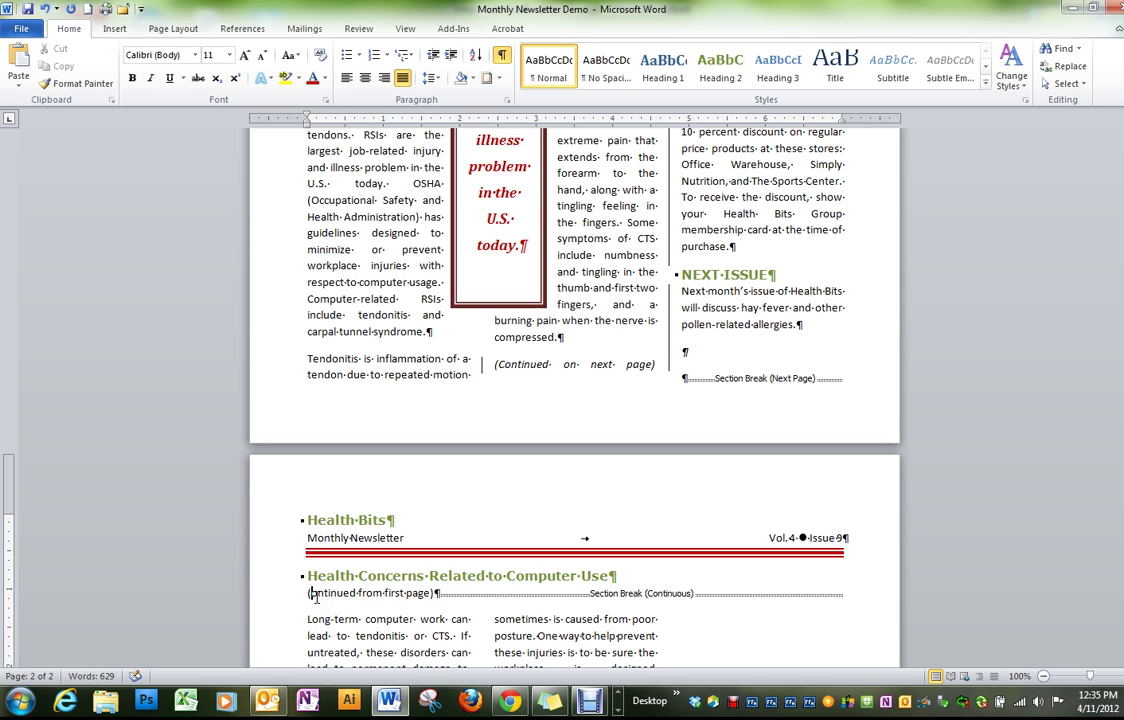
{"action": "type", "text": "C"}
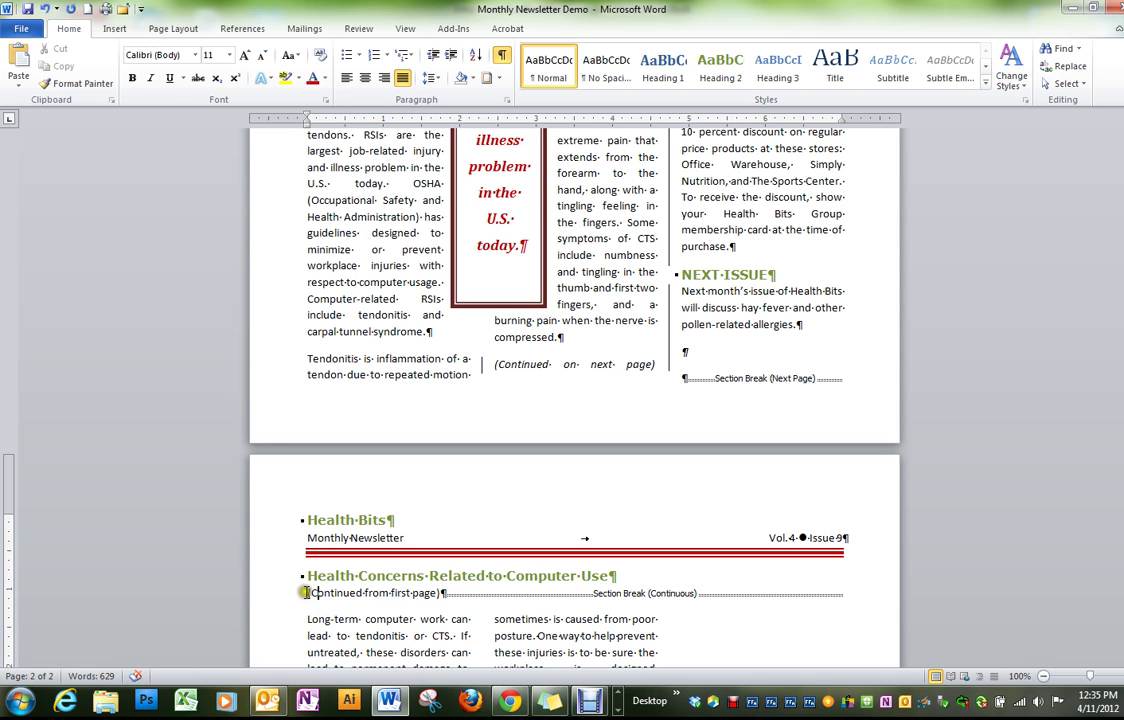
{"action": "left_click_drag", "start_coordinate": [307, 594], "coordinate": [437, 587]}
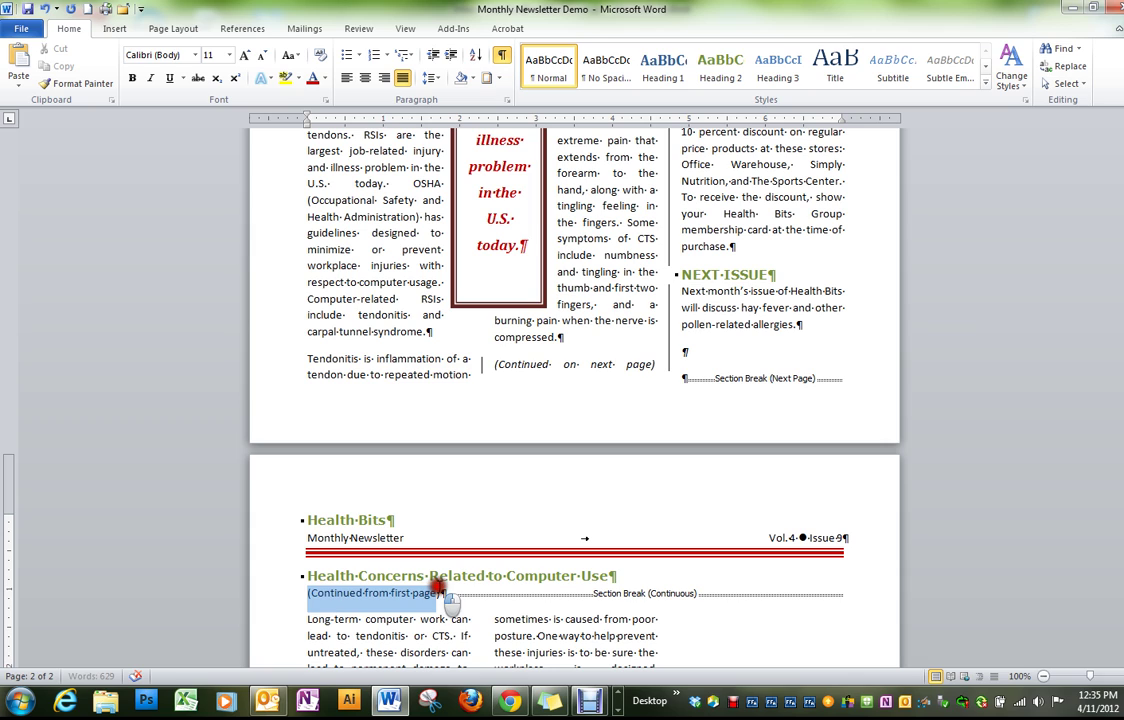
{"action": "key", "text": "ctrl+i"}
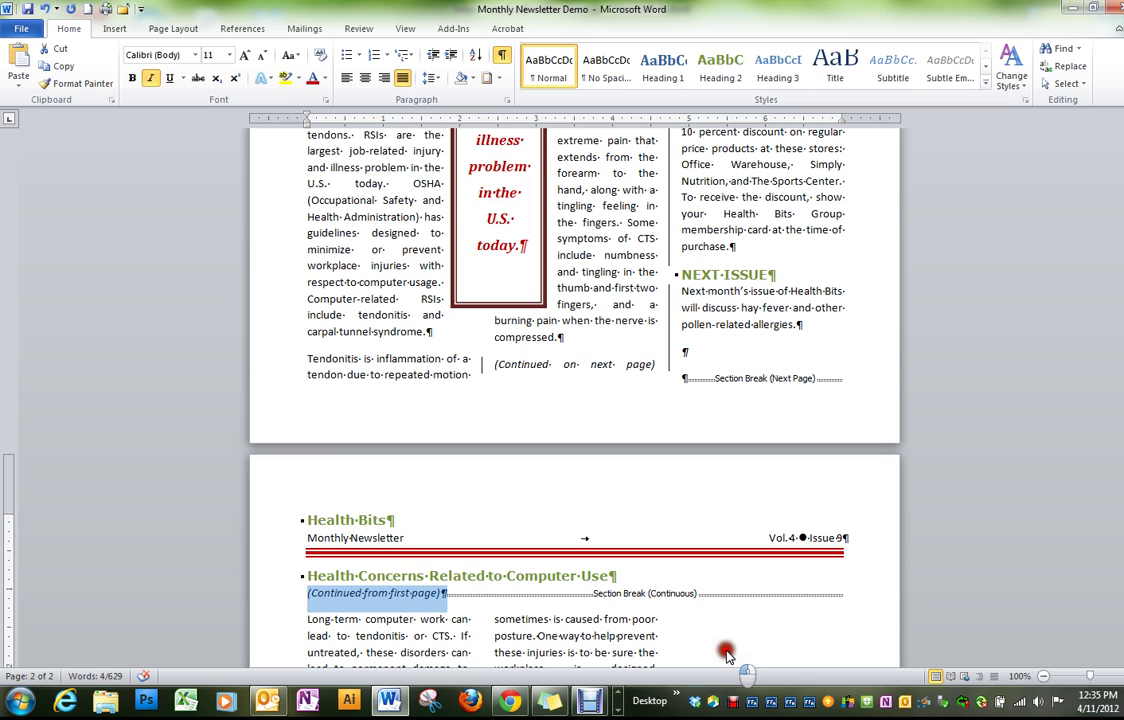
Step: Open the Hand and Eye Chart document from the word processing course's Chapter 6 folder on the shared U: drive
{"action": "scroll", "coordinate": [650, 590], "scroll_direction": "down", "scroll_amount": 2}
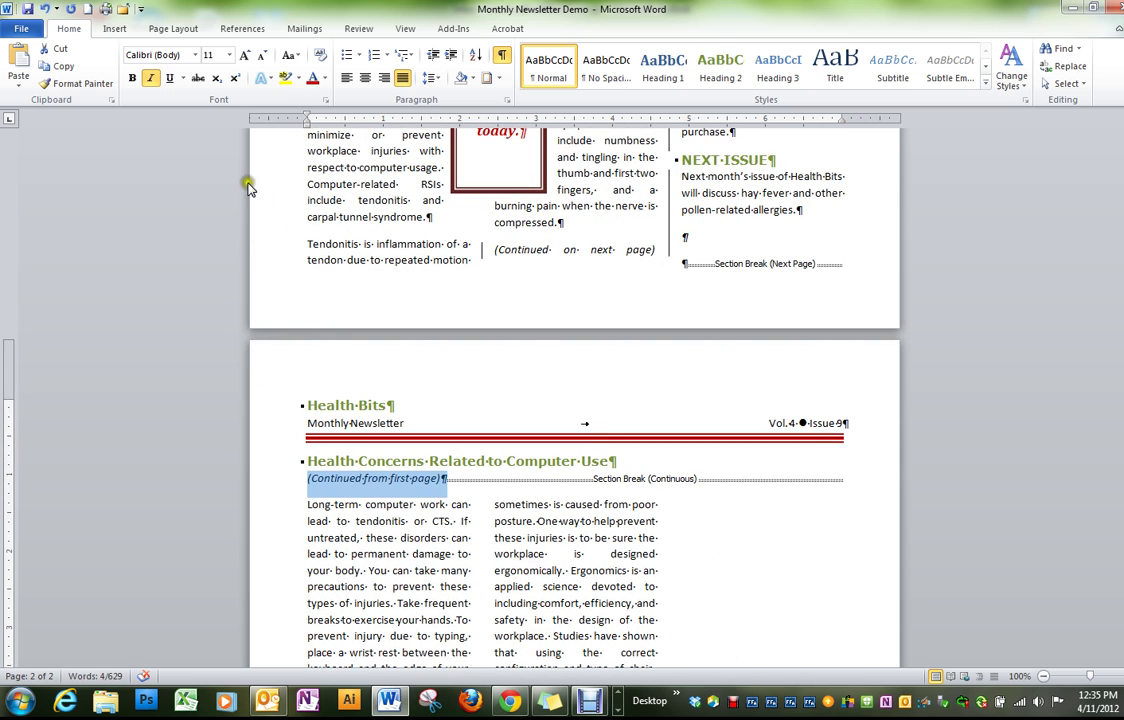
{"action": "left_click", "coordinate": [24, 30]}
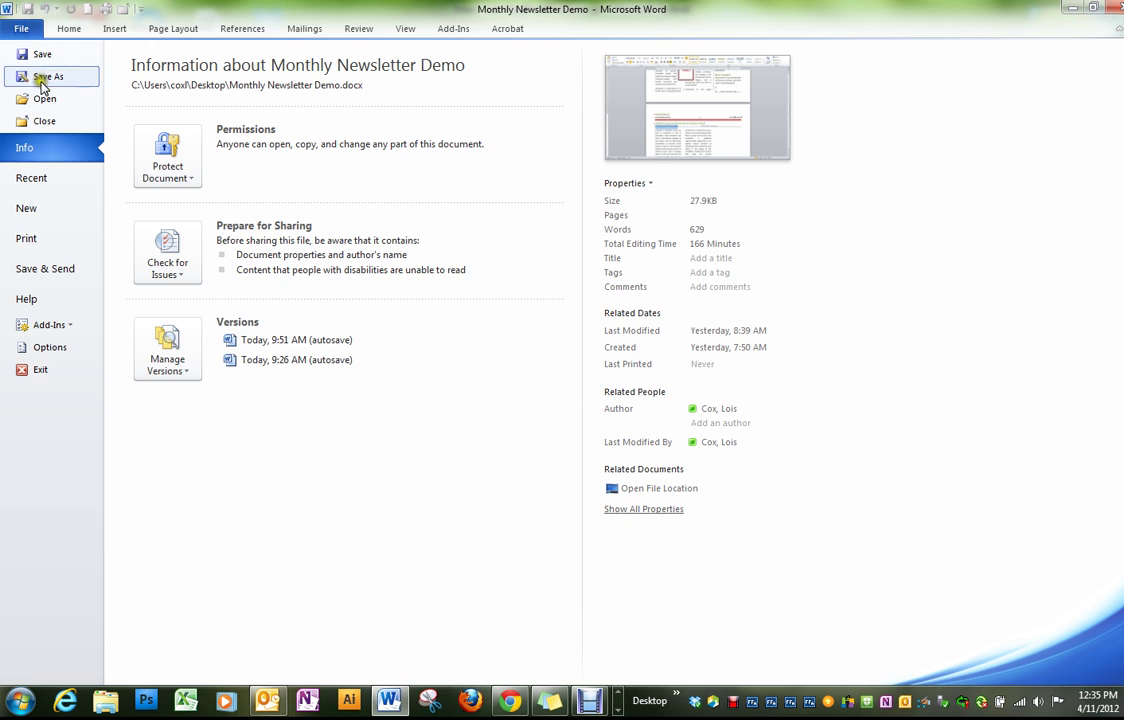
{"action": "key", "text": "Escape"}
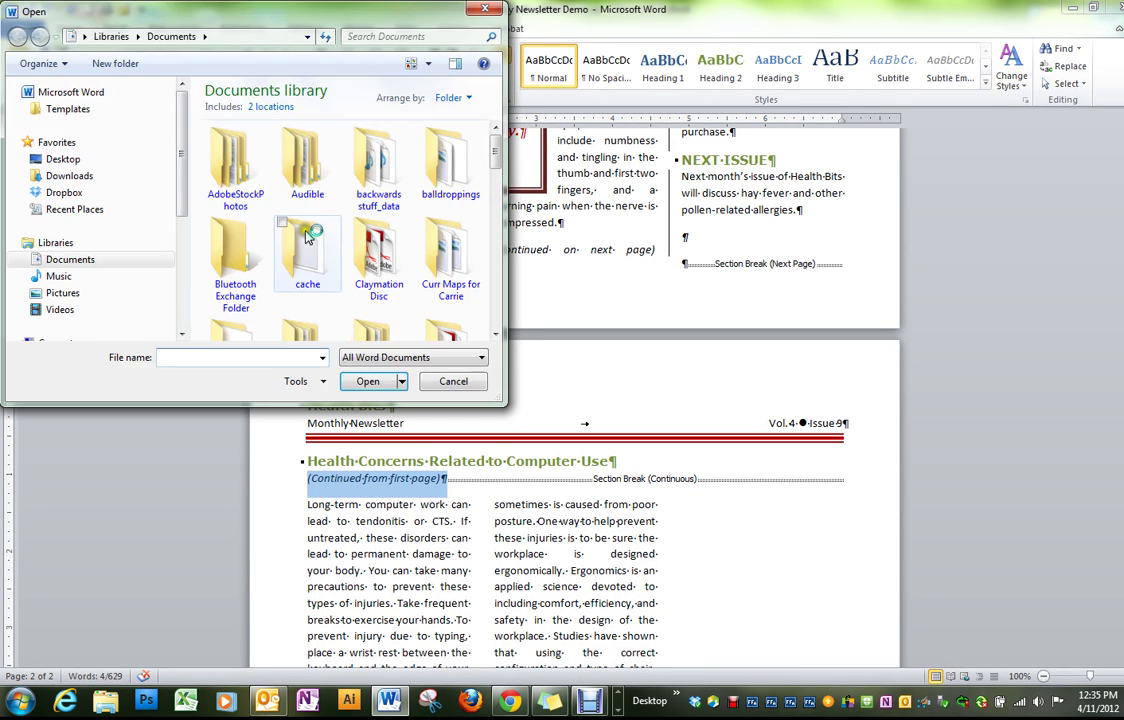
{"action": "left_click_drag", "start_coordinate": [176, 213], "coordinate": [176, 281]}
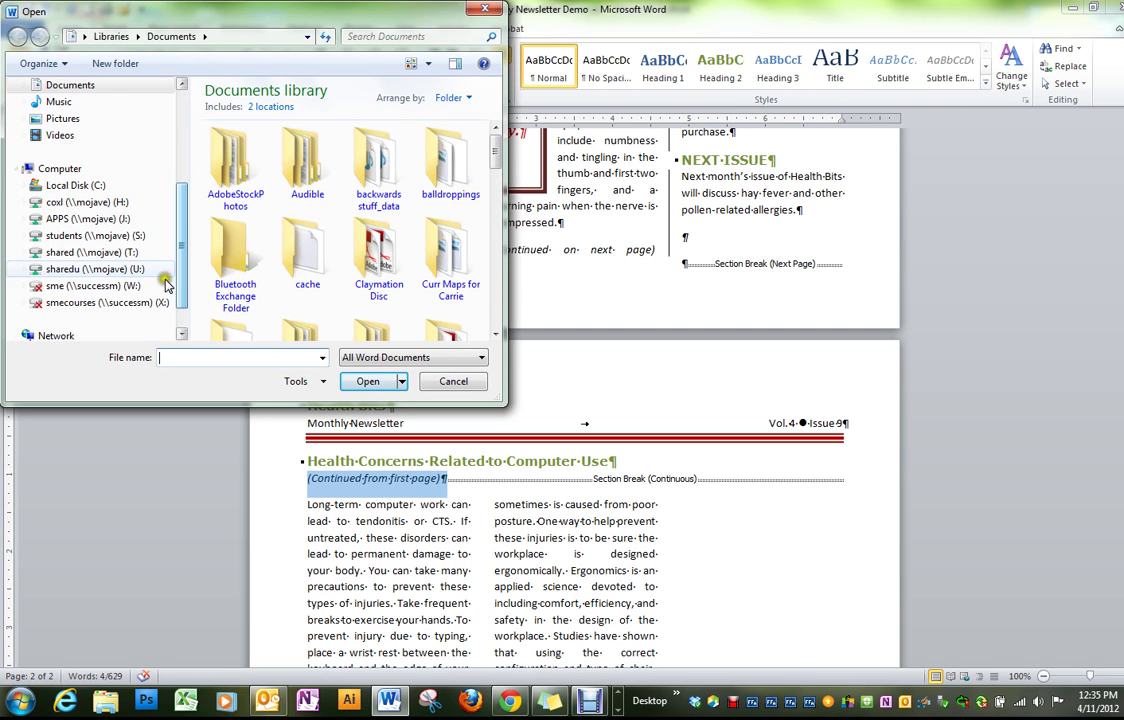
{"action": "left_click", "coordinate": [135, 270]}
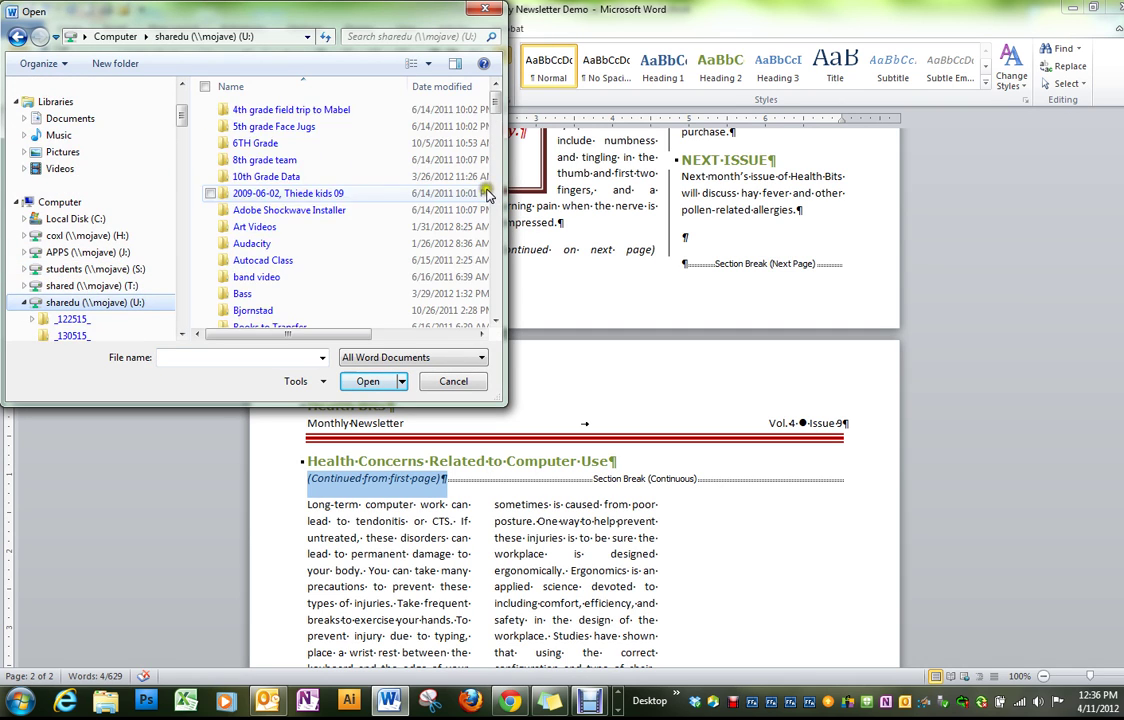
{"action": "scroll", "coordinate": [340, 150], "scroll_direction": "down", "scroll_amount": 7}
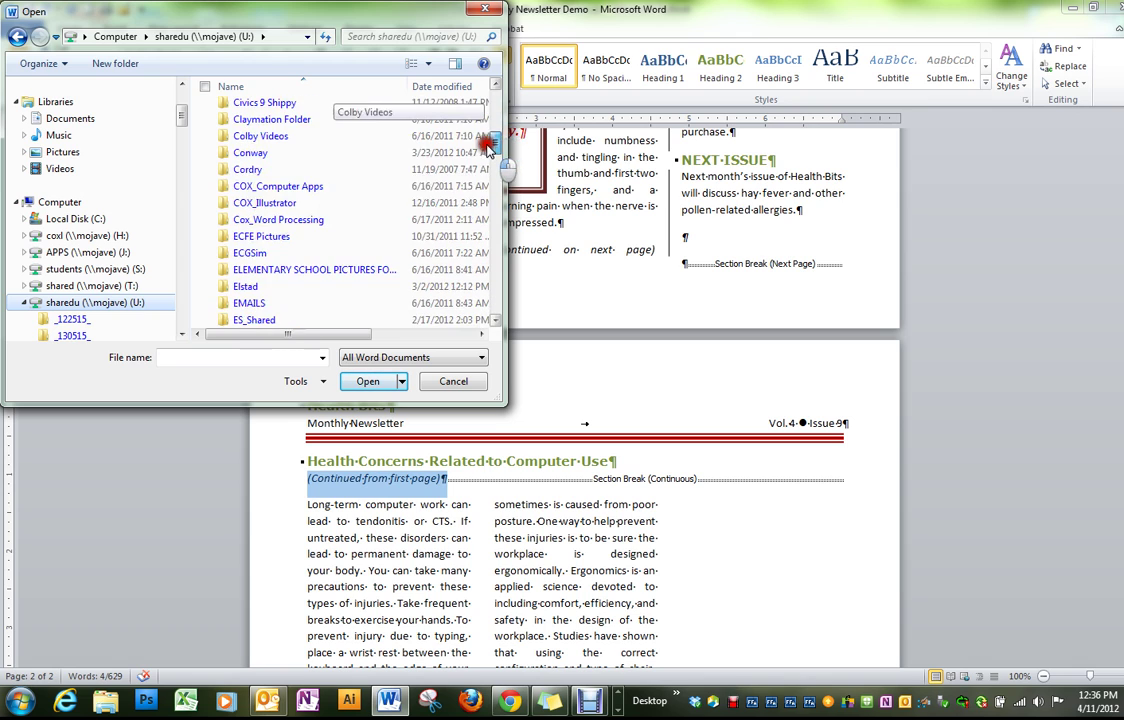
{"action": "double_click", "coordinate": [290, 219]}
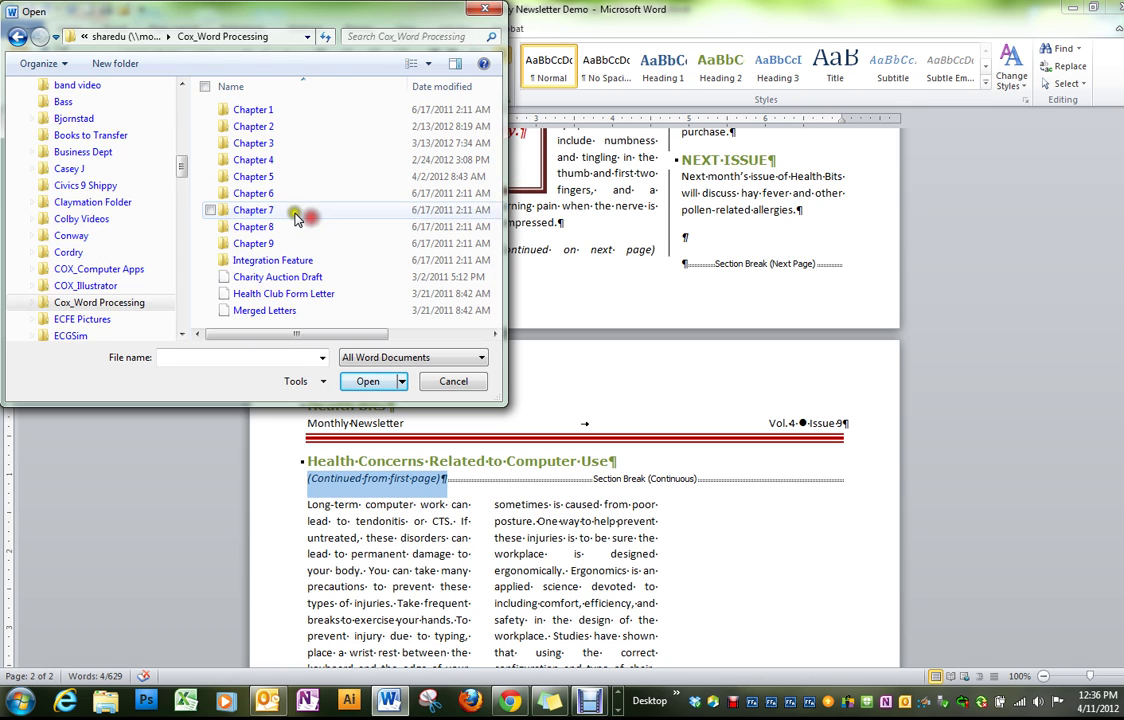
{"action": "double_click", "coordinate": [265, 195]}
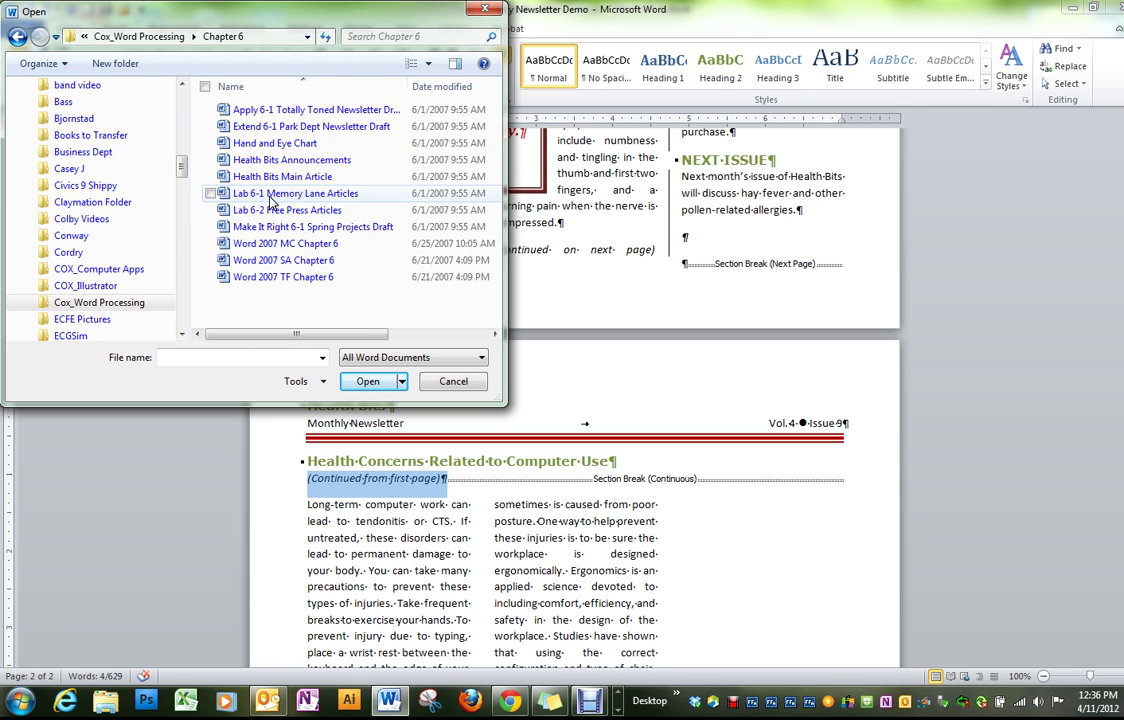
{"action": "double_click", "coordinate": [290, 145]}
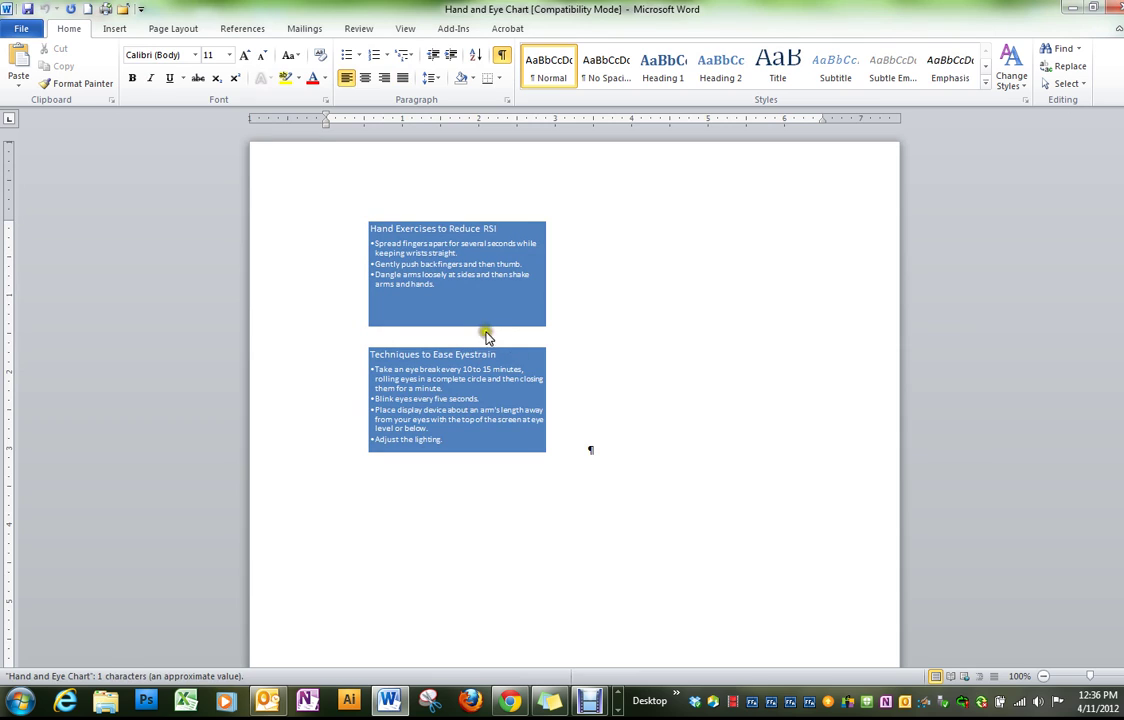
Step: Change the layout of the hand and eye SmartArt graphic to Vertical Bullet List
{"action": "left_click", "coordinate": [487, 332]}
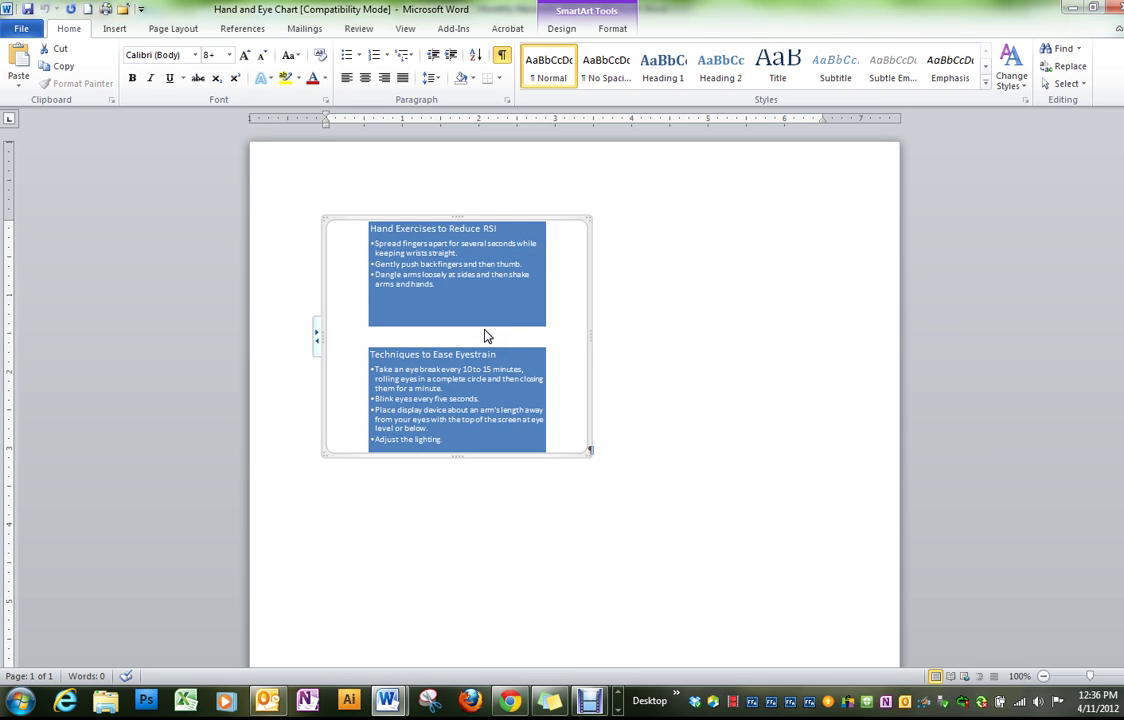
{"action": "left_click", "coordinate": [478, 291]}
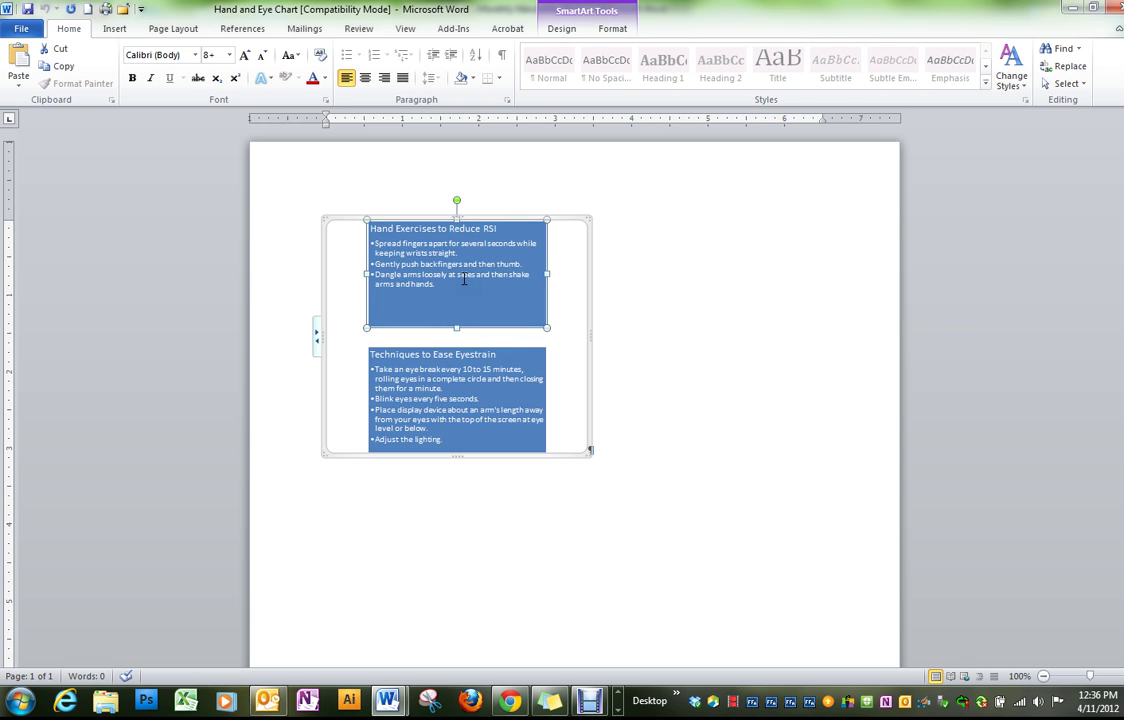
{"action": "left_click", "coordinate": [560, 30]}
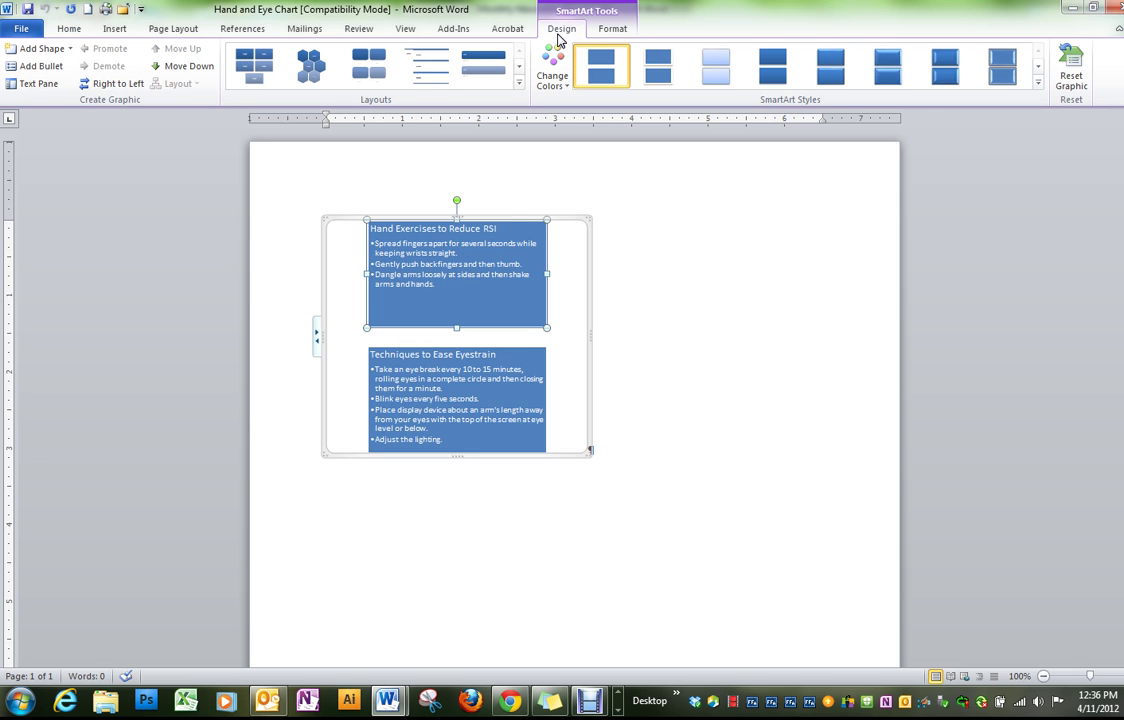
{"action": "left_click", "coordinate": [483, 77]}
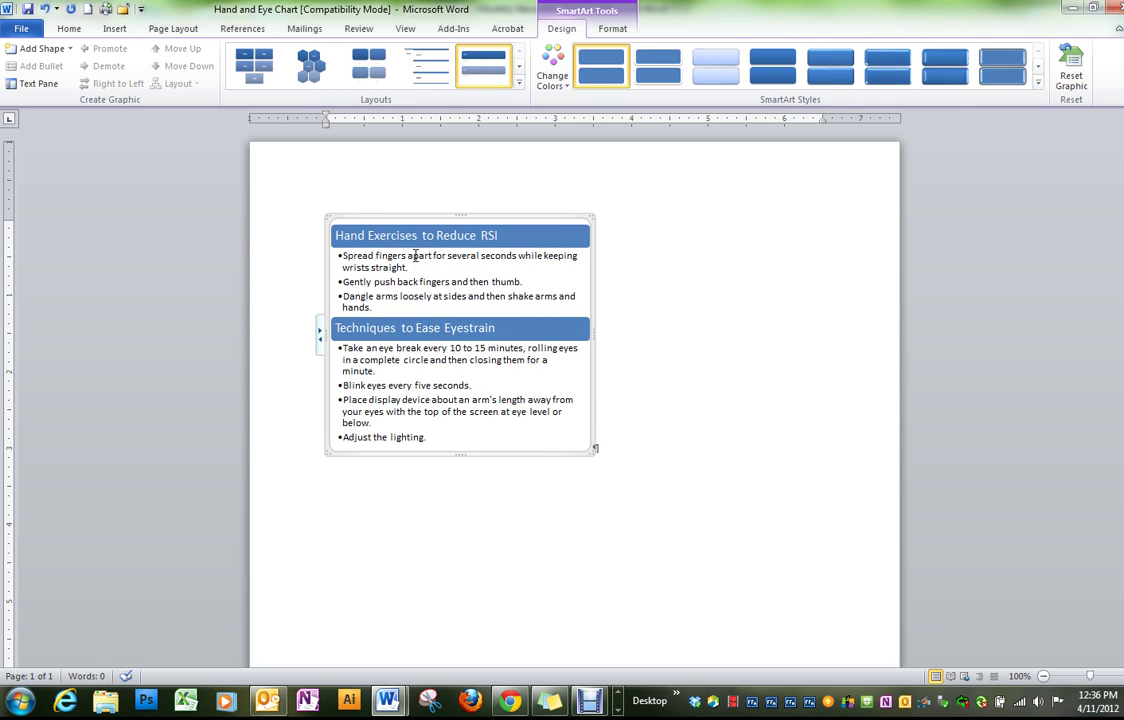
Step: Show the SmartArt text pane and add an empty bullet after "Adjust the lighting." under Techniques to Ease Eyestrain
{"action": "left_click", "coordinate": [437, 439]}
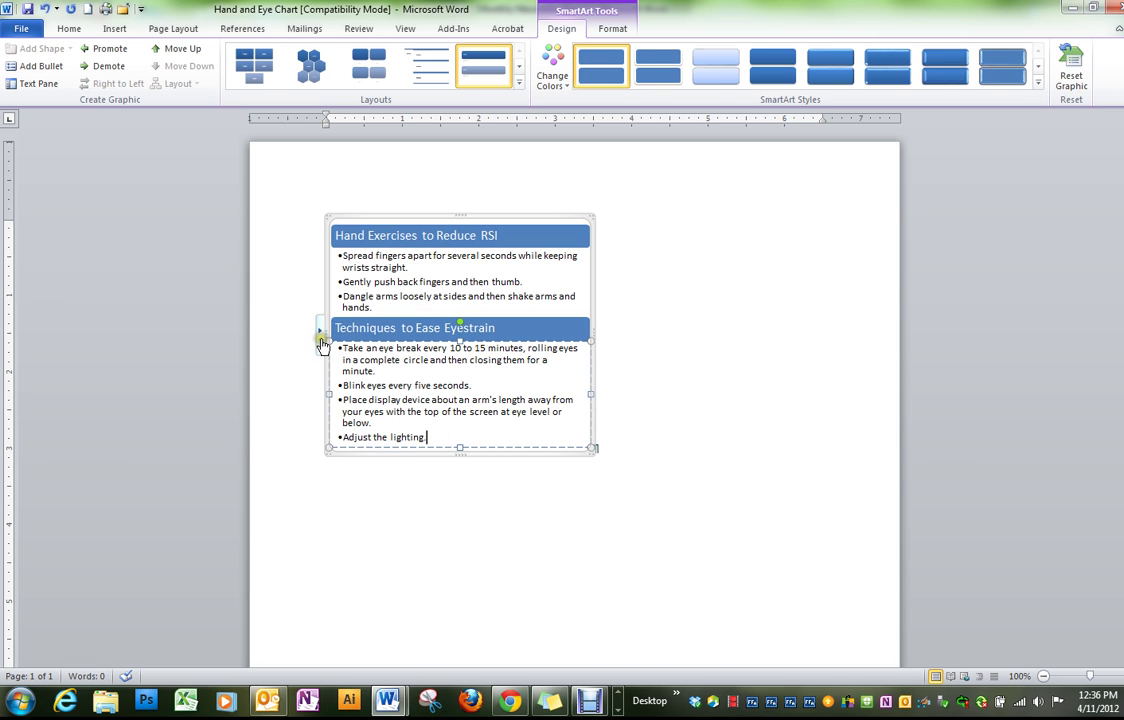
{"action": "left_click", "coordinate": [321, 341]}
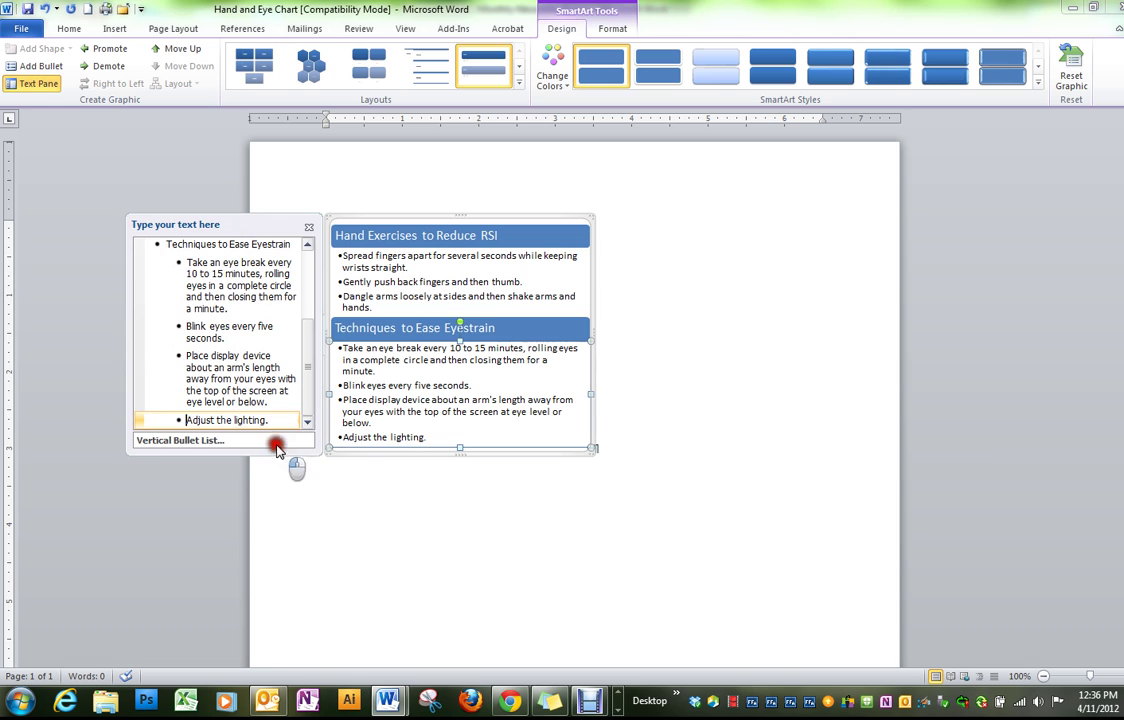
{"action": "left_click_drag", "start_coordinate": [277, 449], "coordinate": [437, 441]}
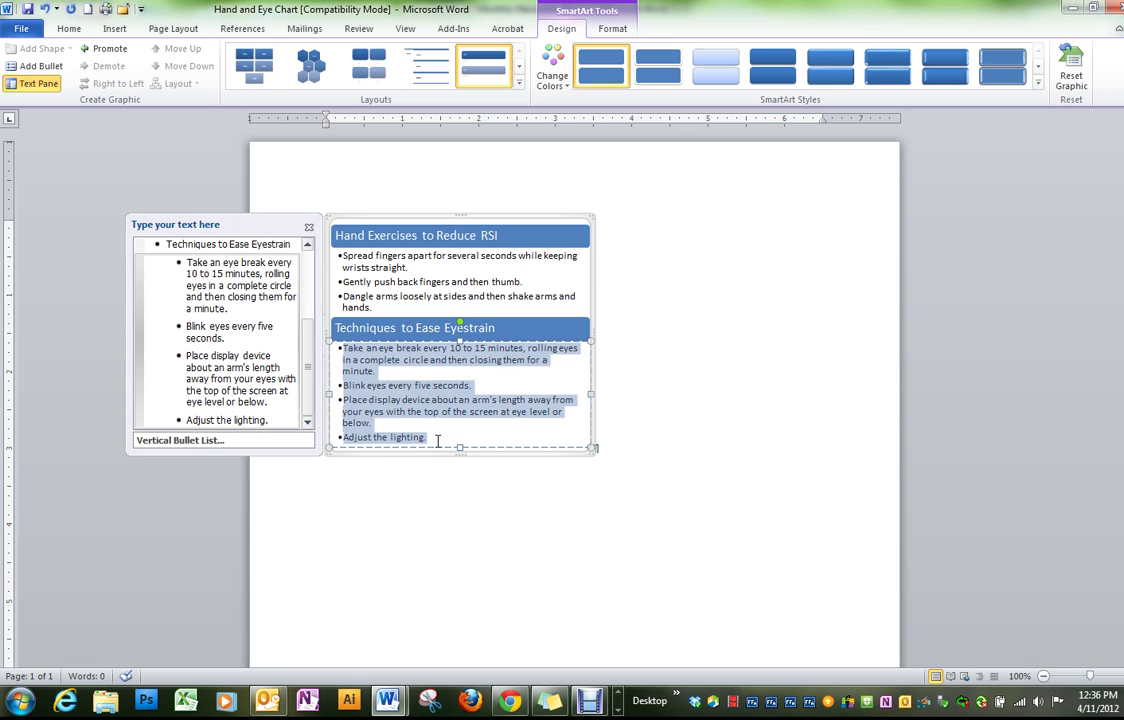
{"action": "left_click", "coordinate": [437, 440]}
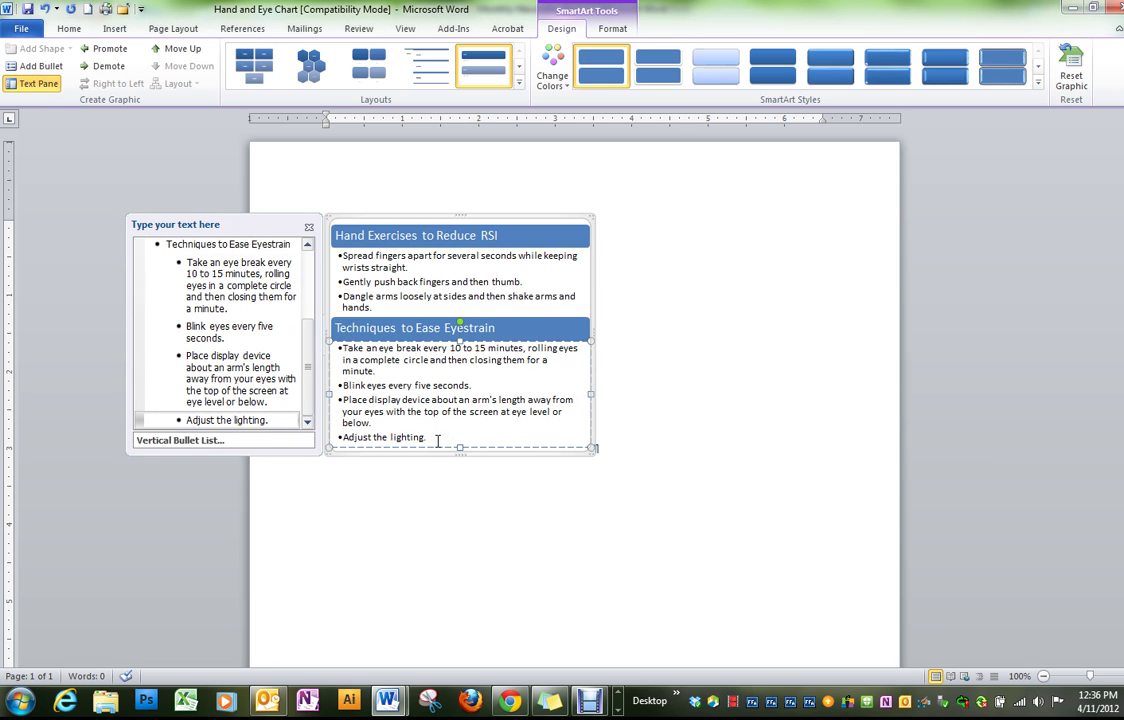
{"action": "key", "text": "Return"}
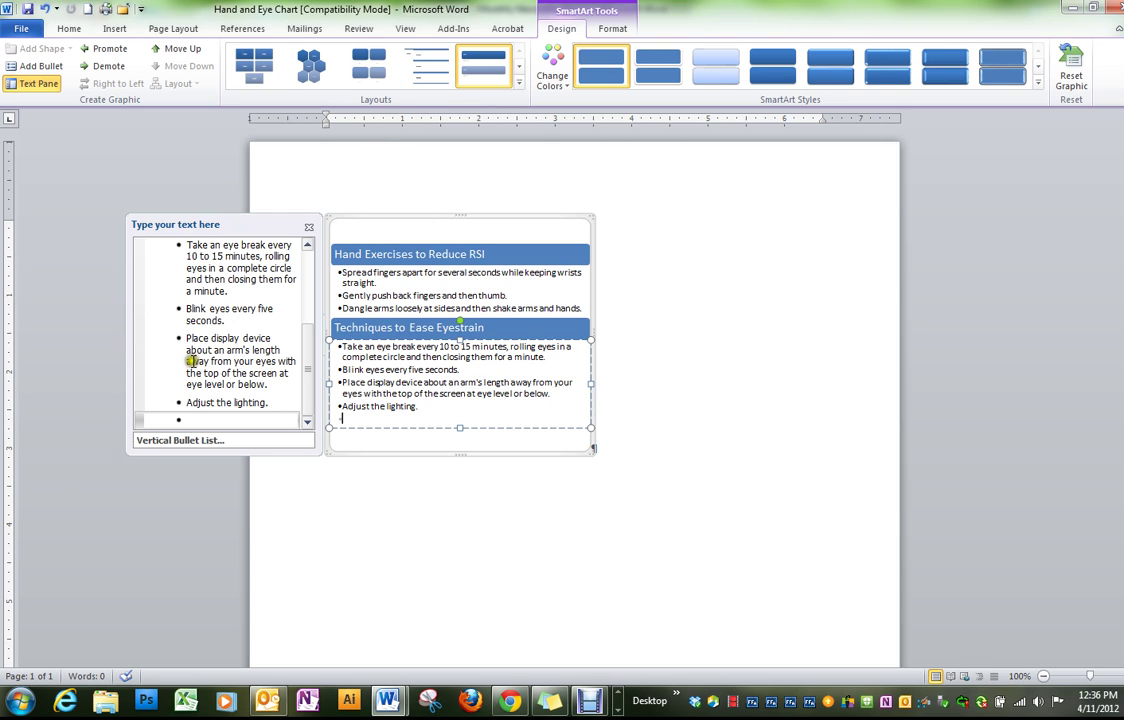
{"action": "left_click", "coordinate": [70, 29]}
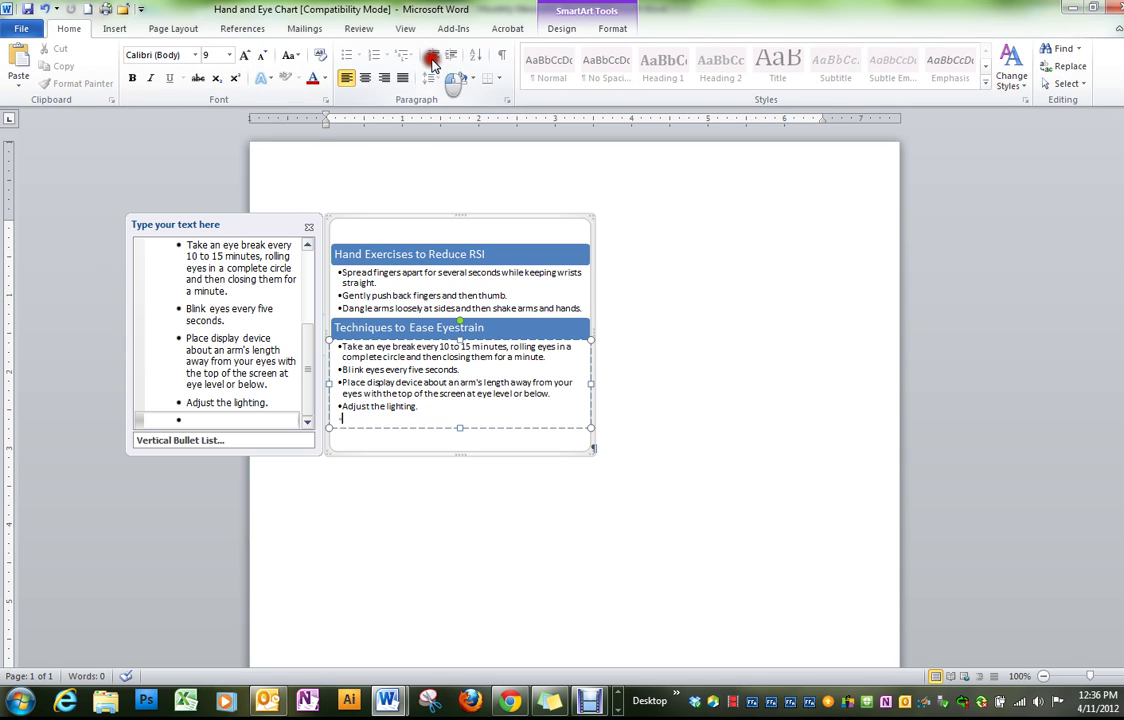